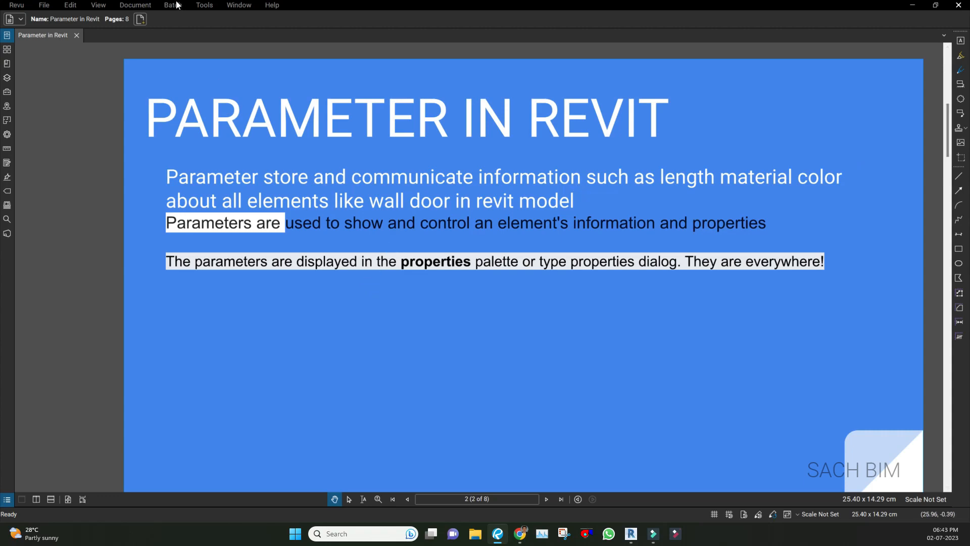
Switch to the Revit model and review the instance and type properties of the vertical air handling unit.
{"action": "left_click", "coordinate": [913, 5]}
{"action": "left_click", "coordinate": [710, 382]}
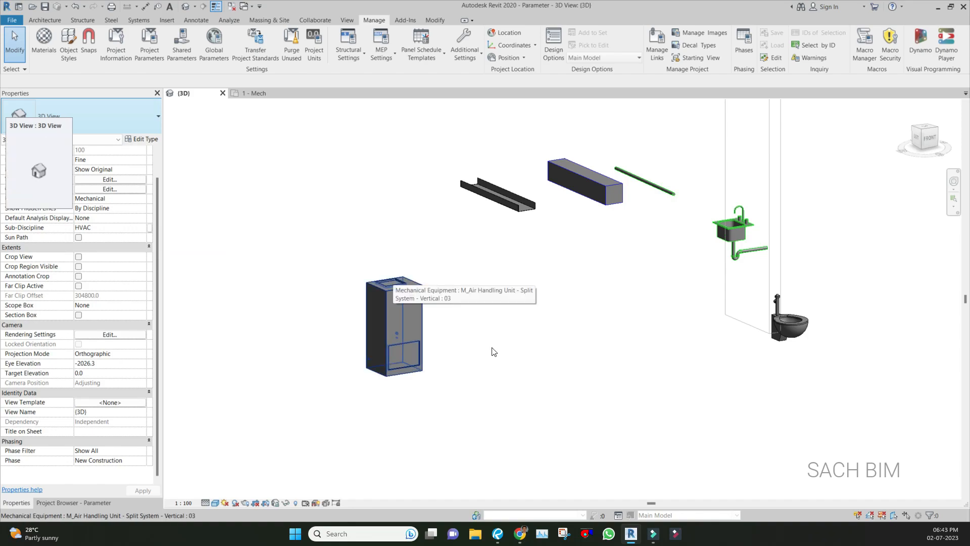
{"action": "left_click", "coordinate": [400, 328]}
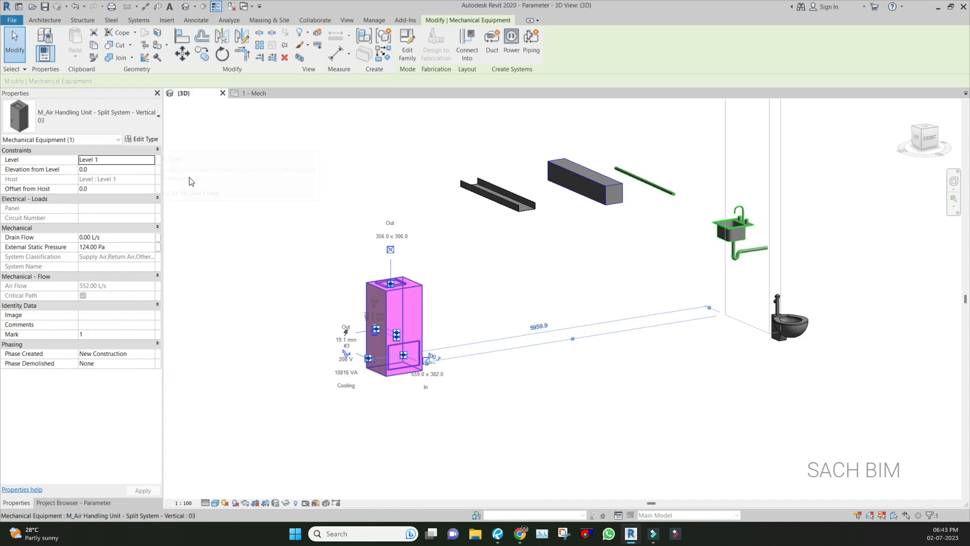
{"action": "left_click", "coordinate": [141, 138]}
{"action": "scroll", "coordinate": [355, 333], "scroll_direction": "down", "scroll_amount": 5}
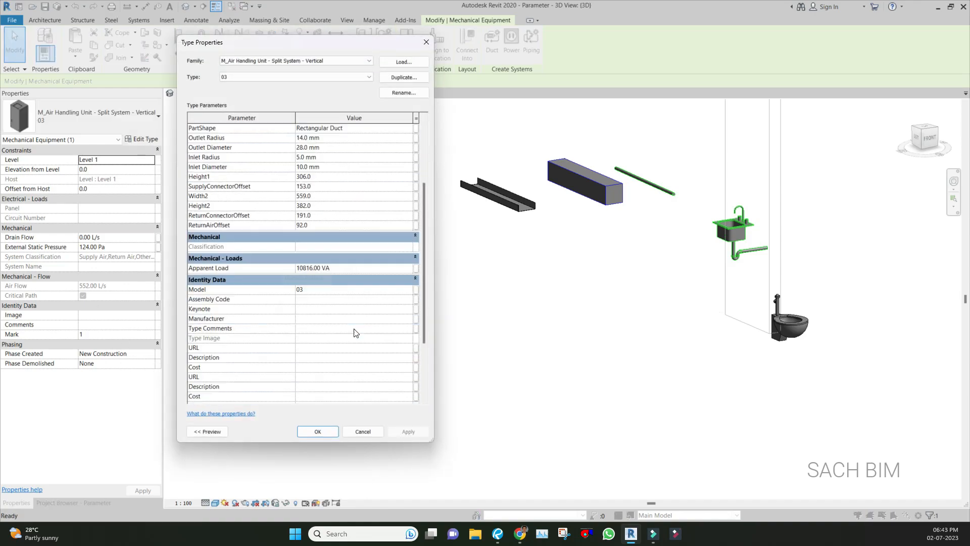
{"action": "scroll", "coordinate": [355, 332], "scroll_direction": "down", "scroll_amount": 3}
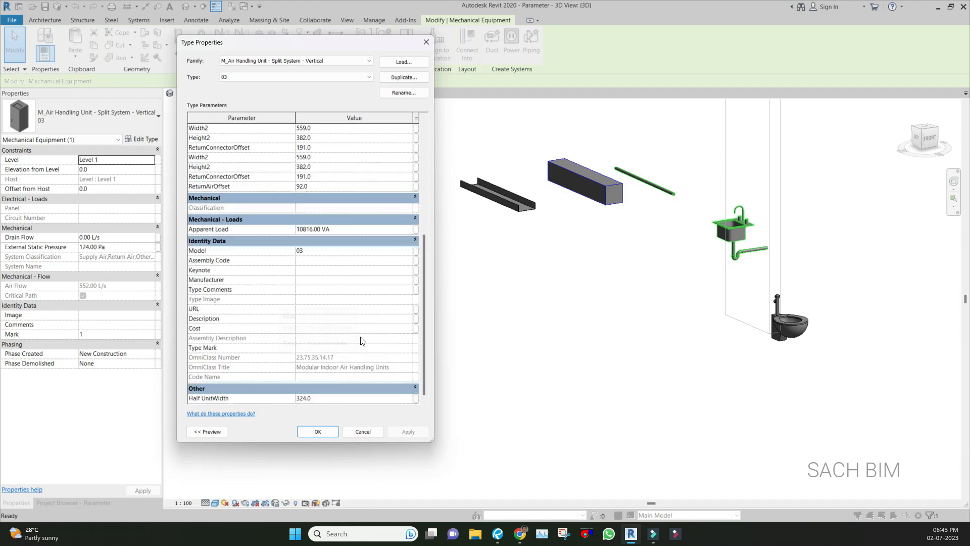
{"action": "scroll", "coordinate": [360, 341], "scroll_direction": "up", "scroll_amount": 8}
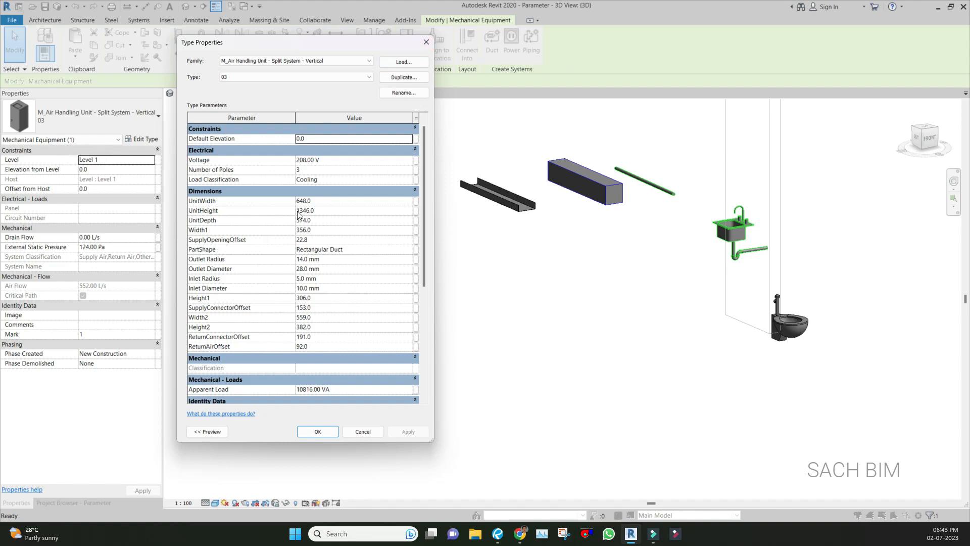
{"action": "left_click", "coordinate": [426, 42]}
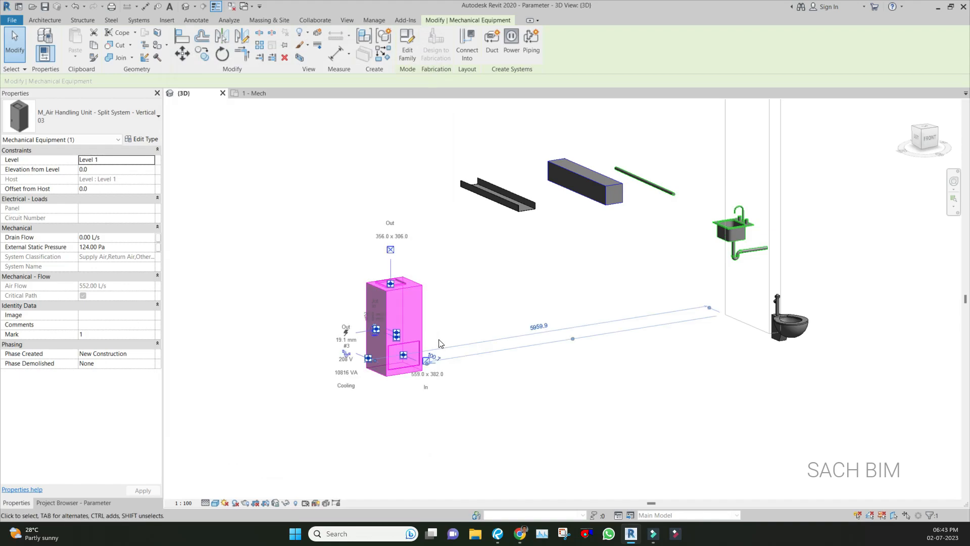
{"action": "left_click", "coordinate": [601, 369]}
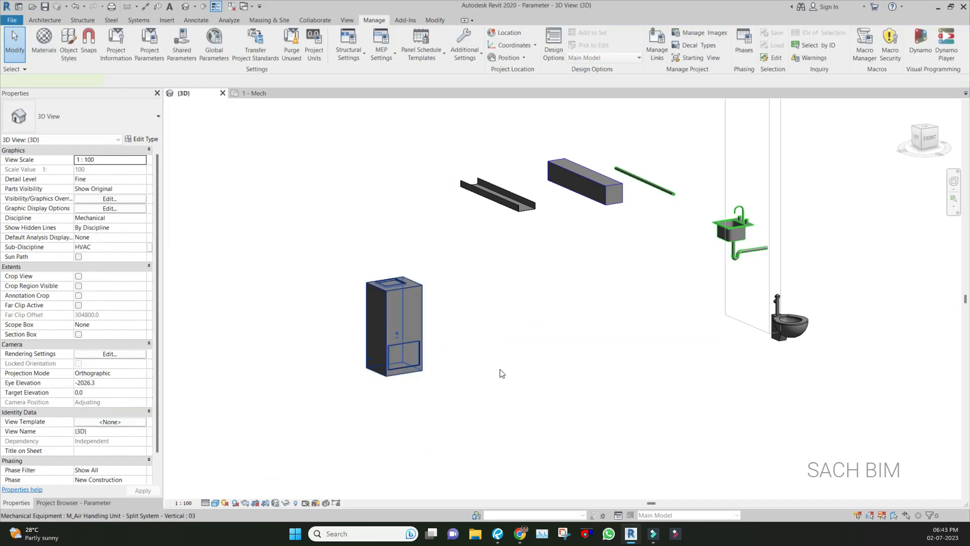
Reopen the air handling unit's type properties and examine its electrical, dimension, mechanical and identity data parameters.
{"action": "left_click", "coordinate": [502, 373]}
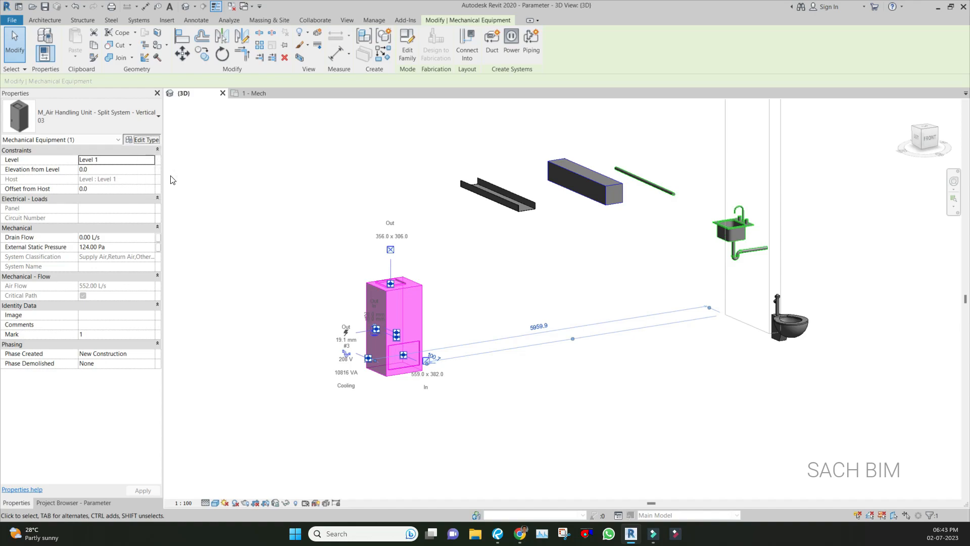
{"action": "left_click", "coordinate": [143, 140]}
{"action": "scroll", "coordinate": [290, 190], "scroll_direction": "down", "scroll_amount": 2}
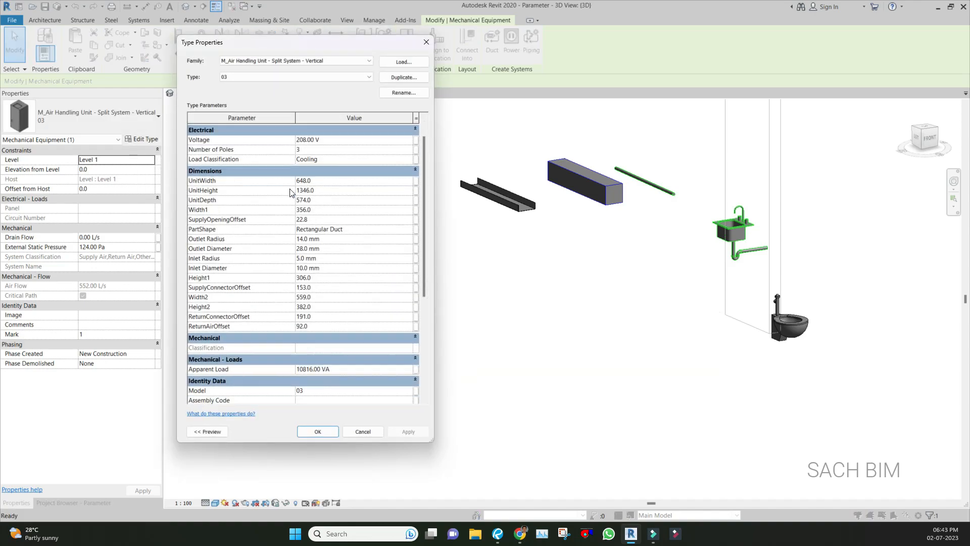
{"action": "scroll", "coordinate": [289, 189], "scroll_direction": "down", "scroll_amount": 5}
{"action": "scroll", "coordinate": [290, 190], "scroll_direction": "up", "scroll_amount": 8}
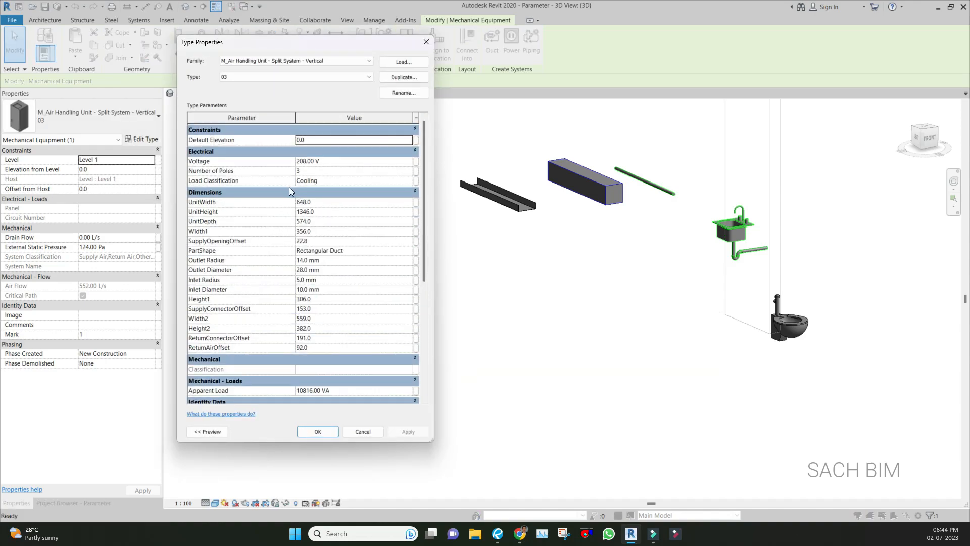
{"action": "scroll", "coordinate": [290, 192], "scroll_direction": "down", "scroll_amount": 5}
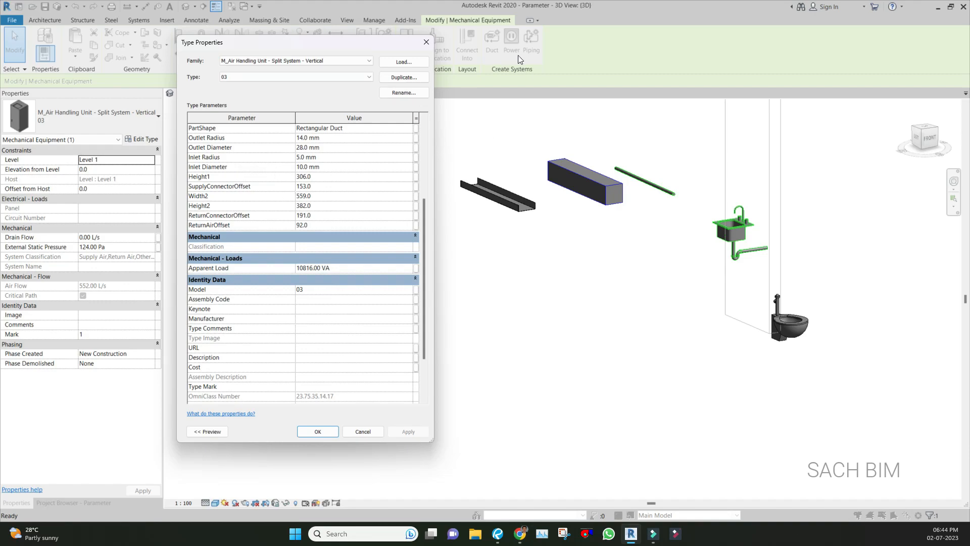
{"action": "left_click", "coordinate": [426, 43]}
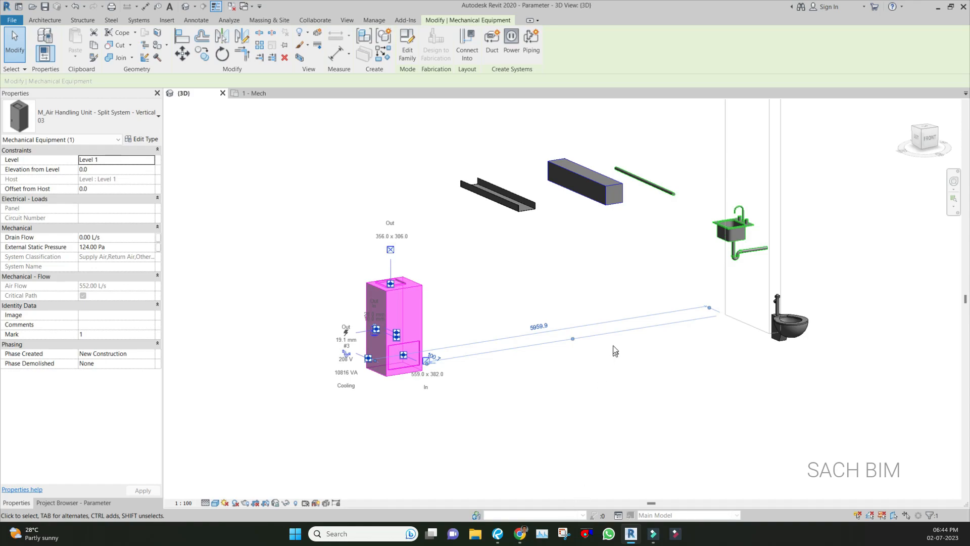
{"action": "left_click", "coordinate": [618, 330]}
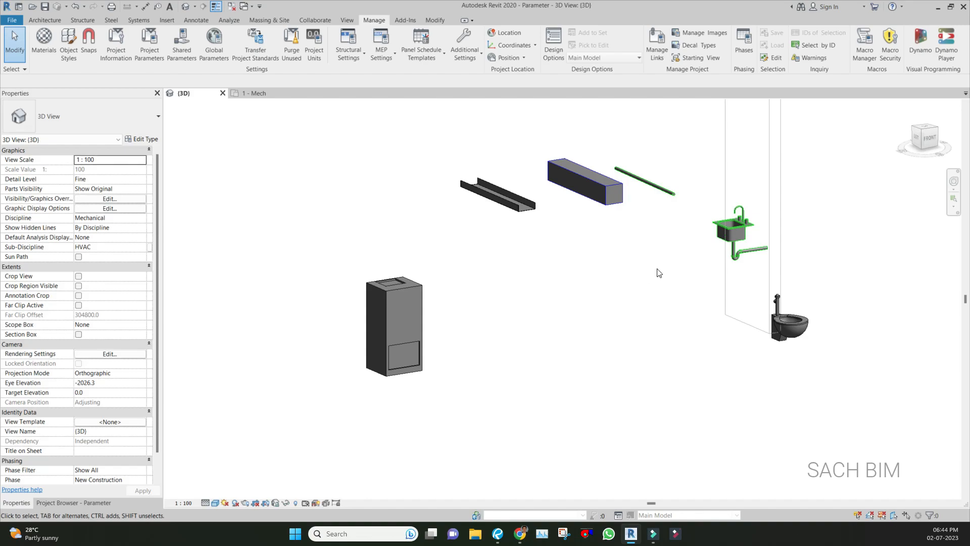
Inspect the properties of the cable tray, the rectangular duct and the sloped sanitary pipe in turn.
{"action": "left_click", "coordinate": [493, 198]}
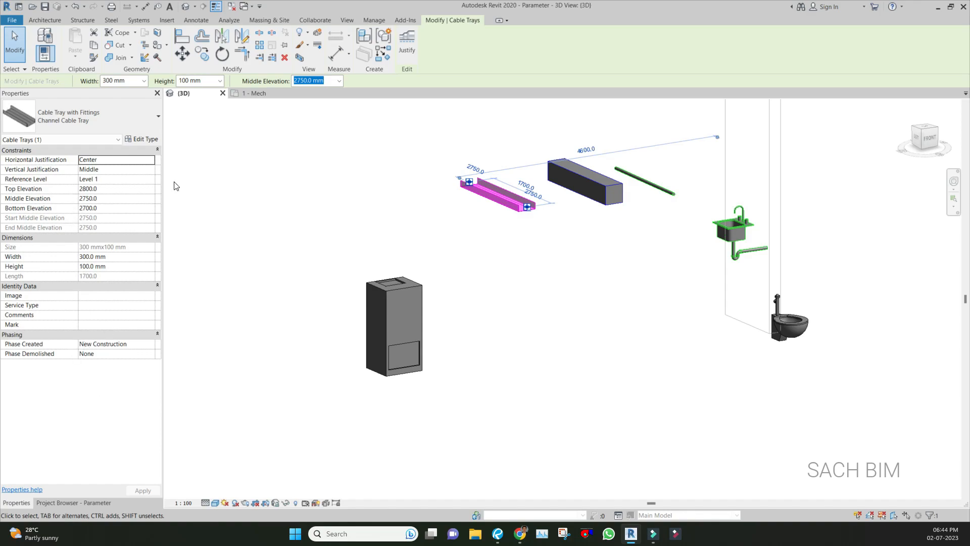
{"action": "left_click", "coordinate": [141, 139]}
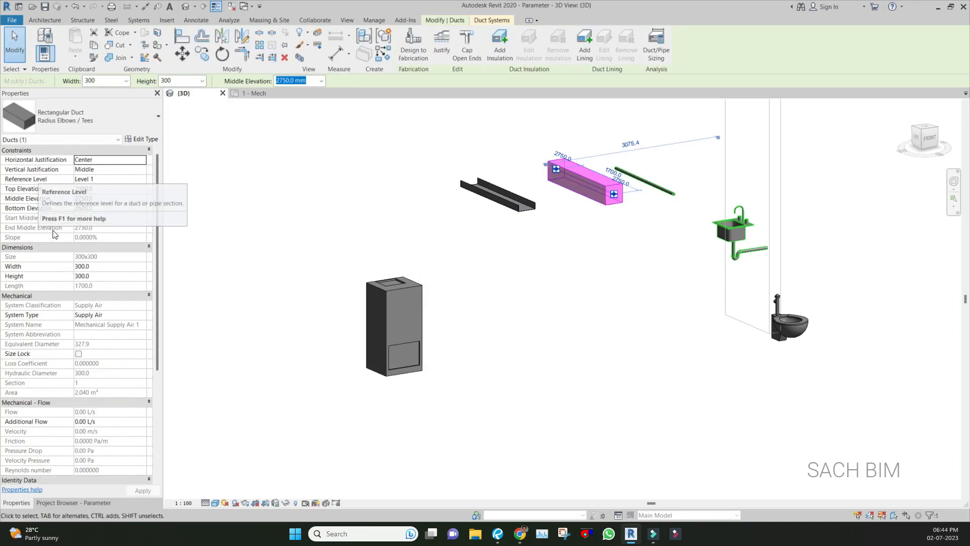
{"action": "scroll", "coordinate": [48, 220], "scroll_direction": "down", "scroll_amount": 4}
{"action": "left_click", "coordinate": [825, 247]}
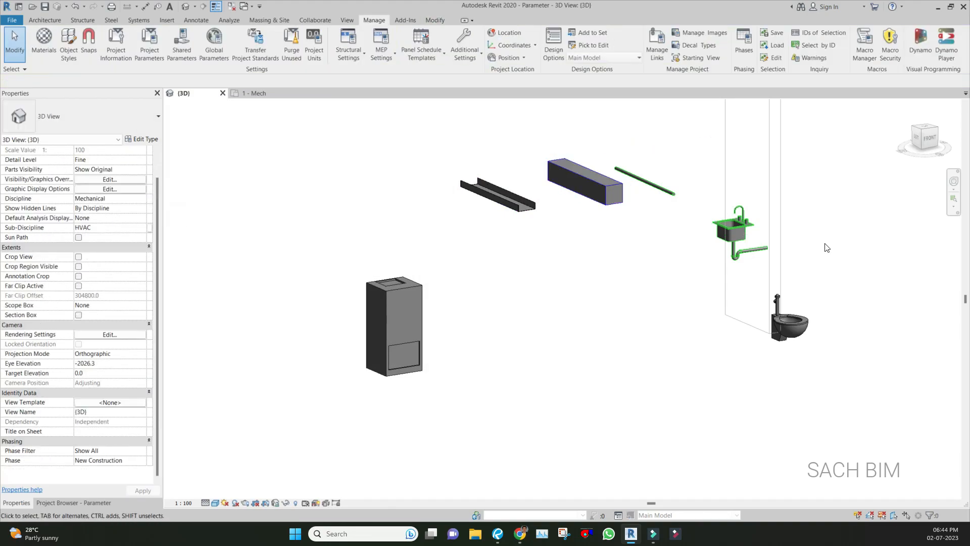
{"action": "left_click", "coordinate": [655, 186]}
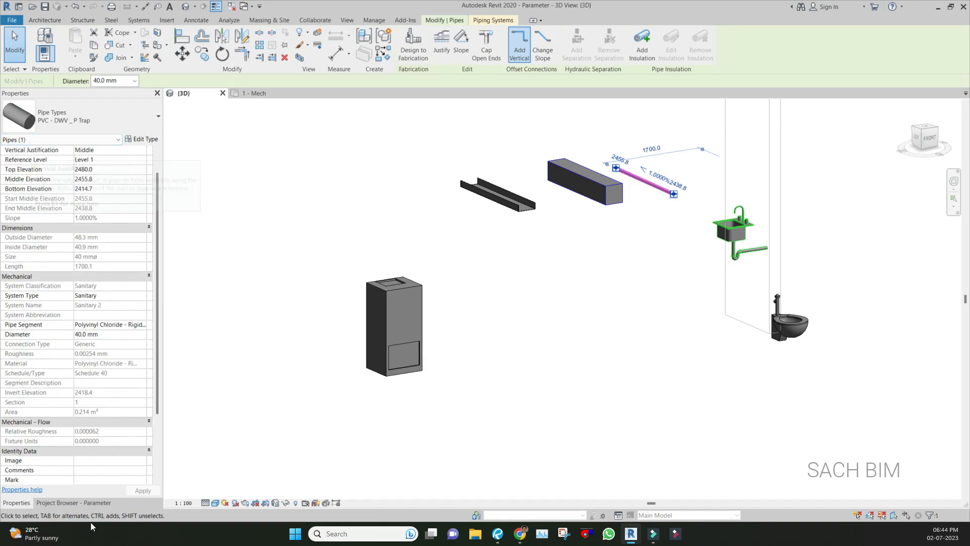
{"action": "left_click", "coordinate": [766, 302]}
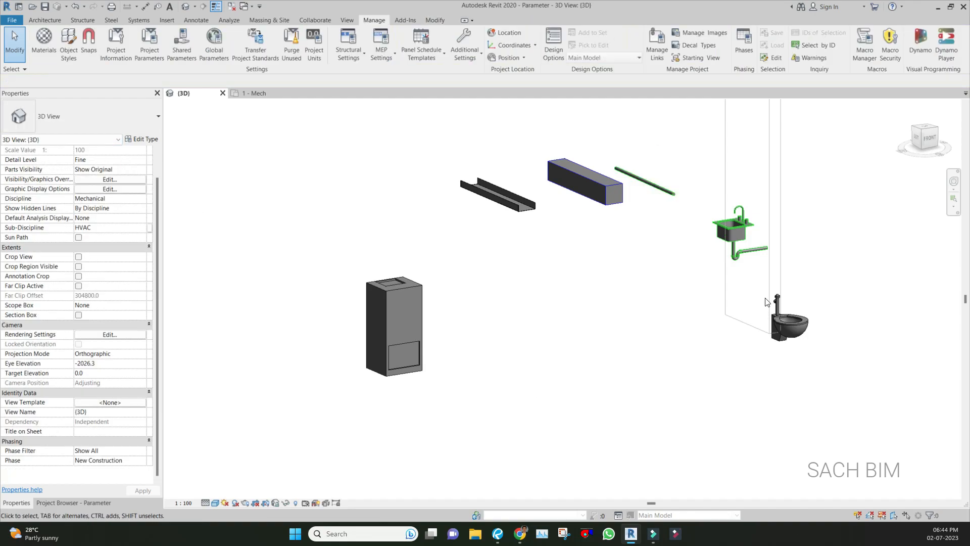
Compare the cable tray's instance parameters with the full parameter list of the rectangular duct.
{"action": "left_click", "coordinate": [764, 260]}
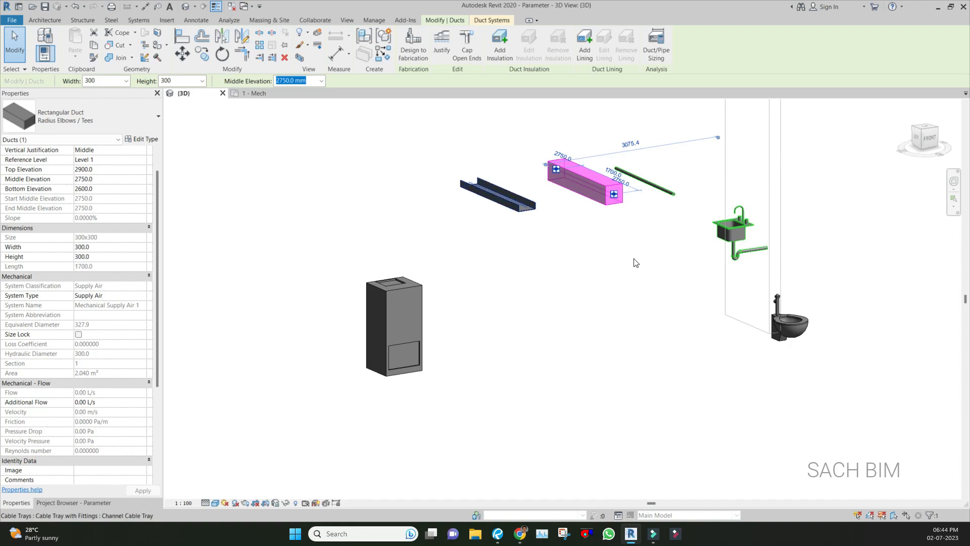
{"action": "left_click", "coordinate": [499, 196]}
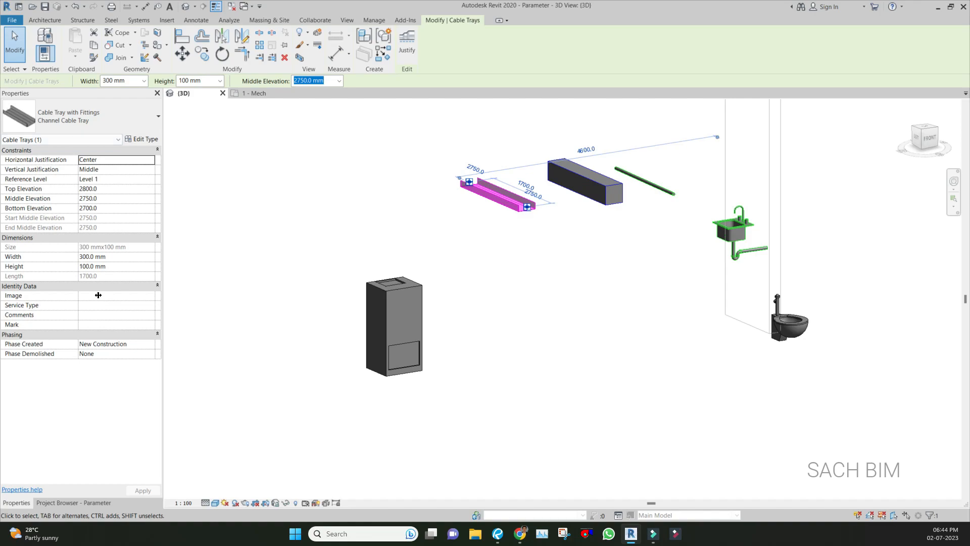
{"action": "left_click", "coordinate": [586, 183]}
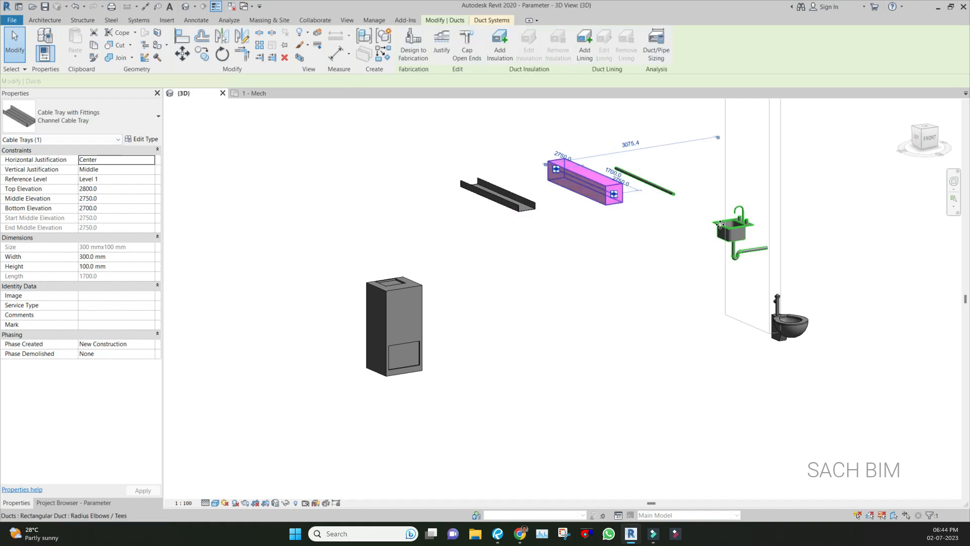
{"action": "left_click", "coordinate": [500, 196]}
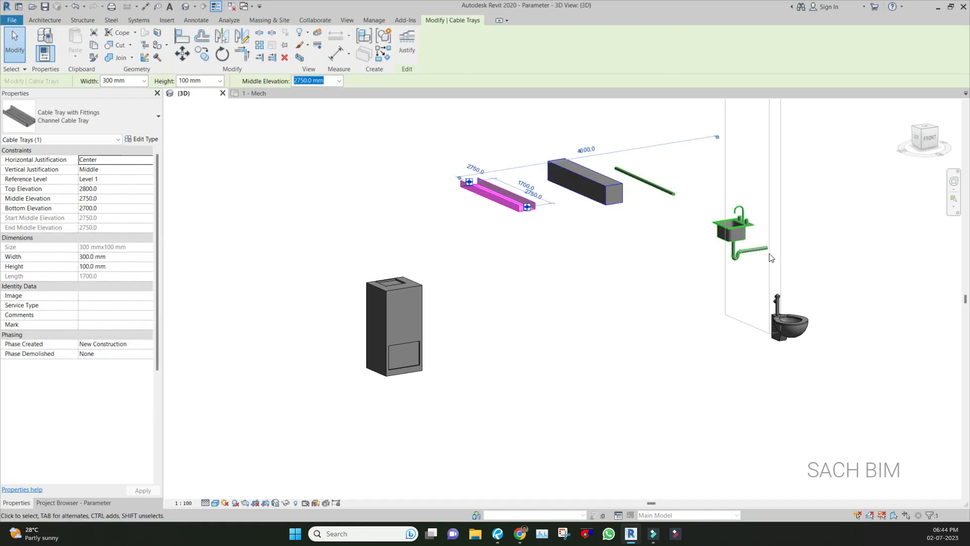
{"action": "left_click", "coordinate": [615, 188]}
{"action": "scroll", "coordinate": [93, 283], "scroll_direction": "down", "scroll_amount": 5}
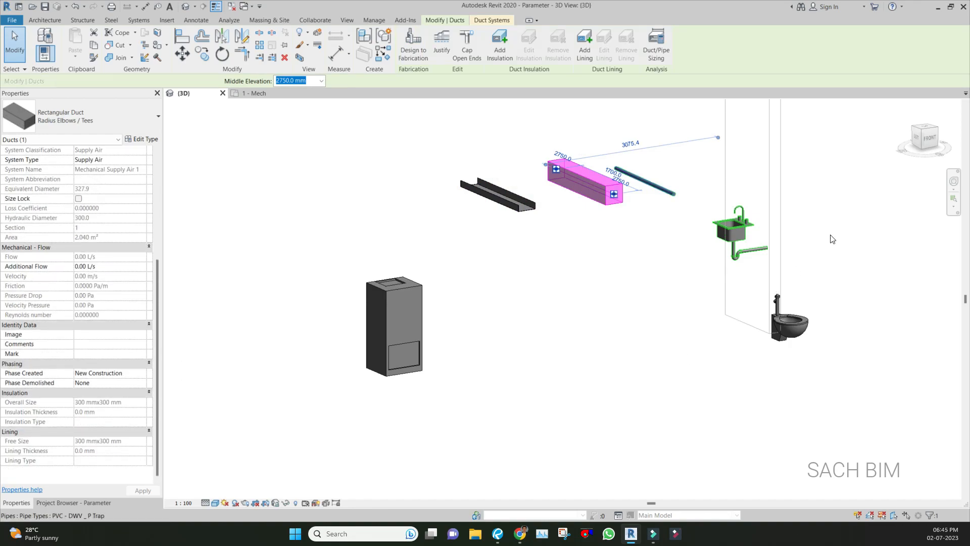
Compare the instance parameters of the sanitary pipe, cable tray and duct with those of the island sink.
{"action": "left_click", "coordinate": [645, 181]}
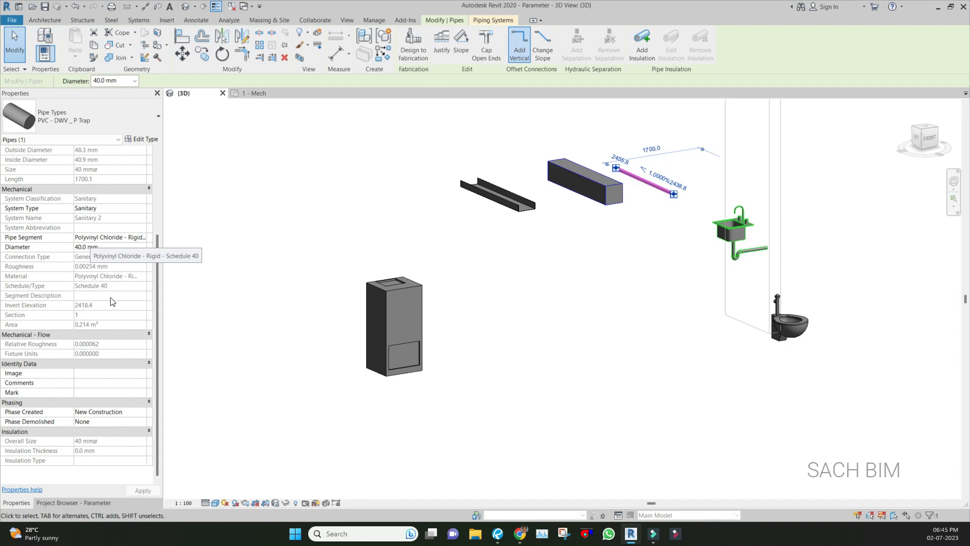
{"action": "left_click", "coordinate": [510, 201]}
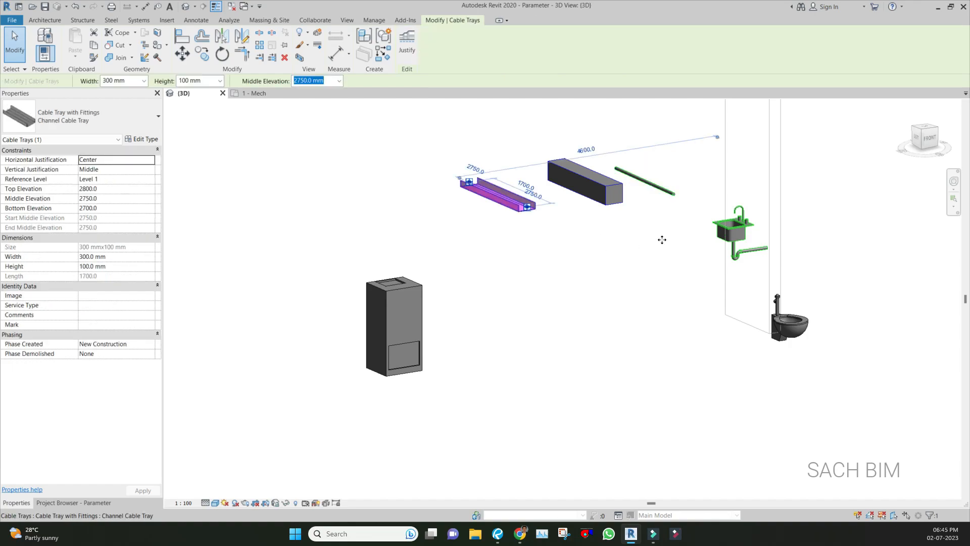
{"action": "left_click", "coordinate": [586, 182]}
{"action": "left_click", "coordinate": [649, 184]}
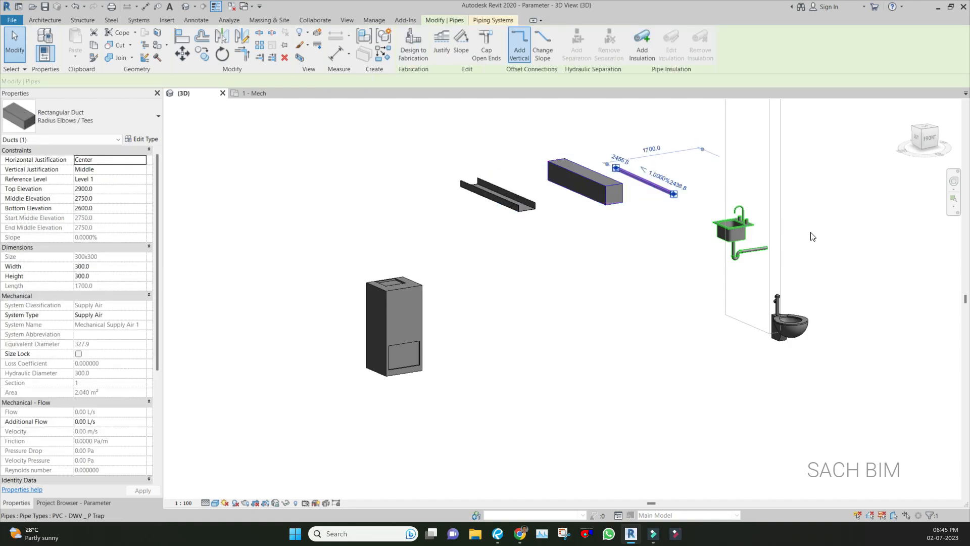
{"action": "left_click", "coordinate": [724, 230]}
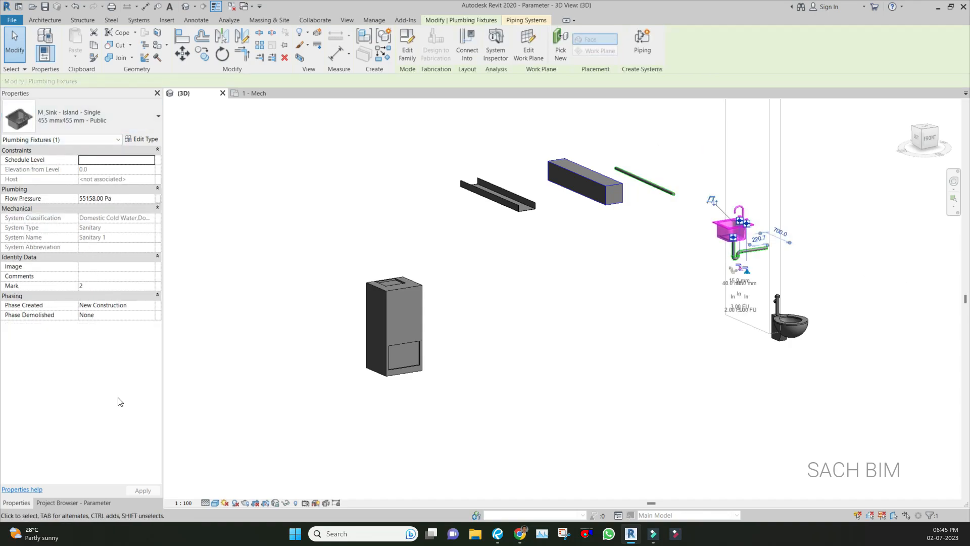
{"action": "left_click", "coordinate": [655, 392]}
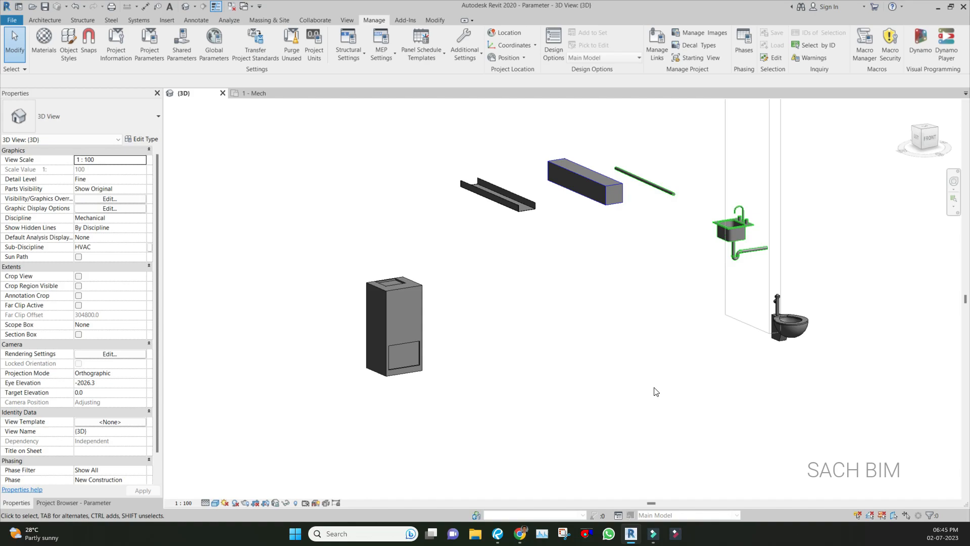
Examine the insulation parameters of the sanitary pipe and the insulation and lining parameters of the rectangular duct.
{"action": "left_click", "coordinate": [645, 181]}
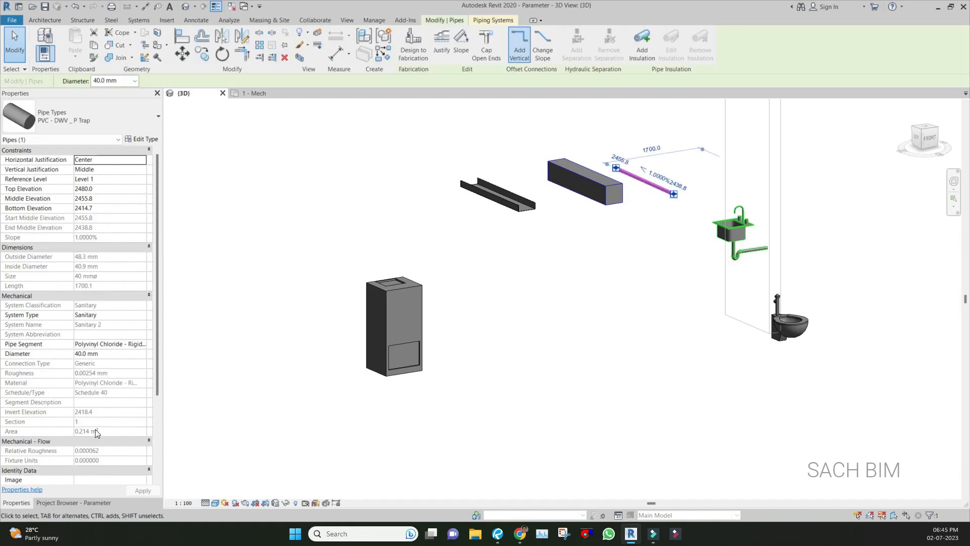
{"action": "scroll", "coordinate": [36, 393], "scroll_direction": "down", "scroll_amount": 5}
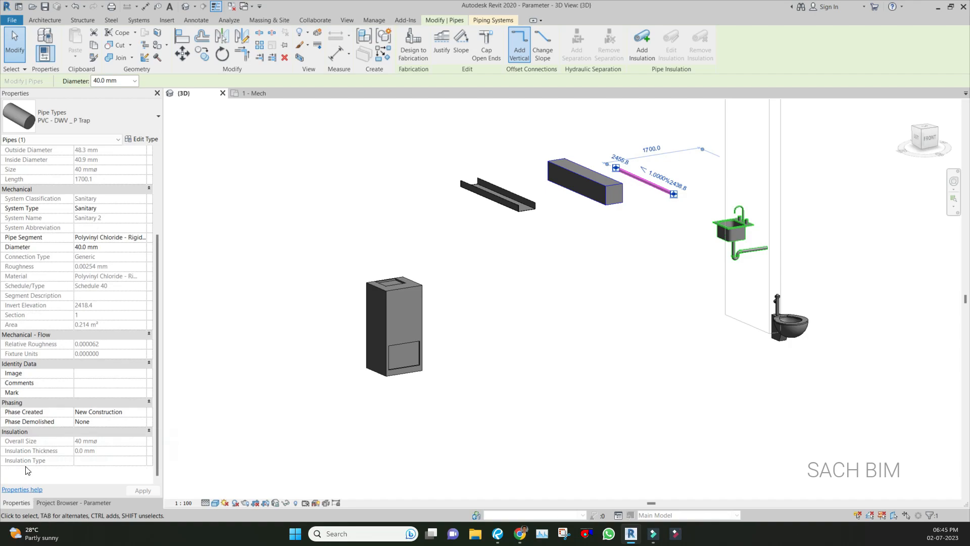
{"action": "left_click", "coordinate": [778, 390]}
{"action": "left_click", "coordinate": [586, 181]}
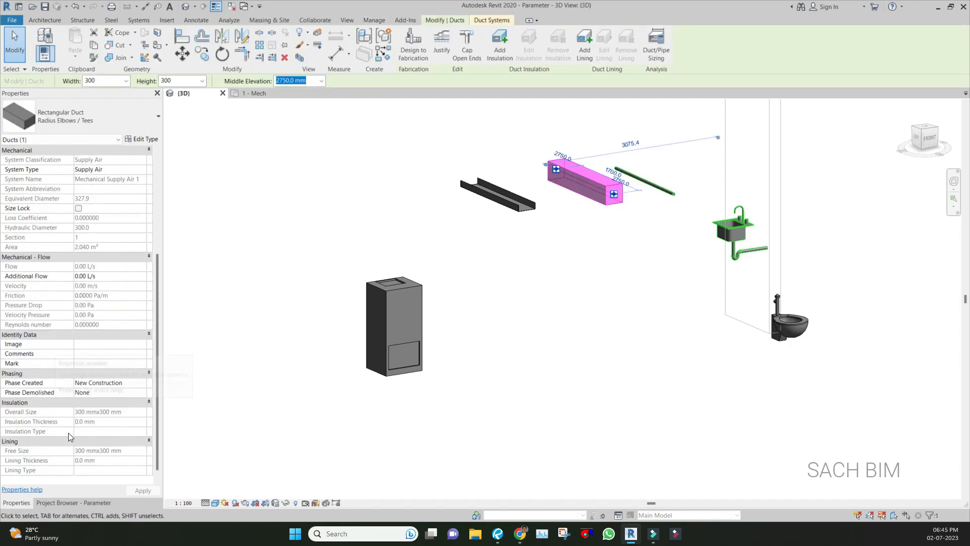
{"action": "scroll", "coordinate": [66, 431], "scroll_direction": "down", "scroll_amount": 1}
{"action": "left_click", "coordinate": [677, 251]}
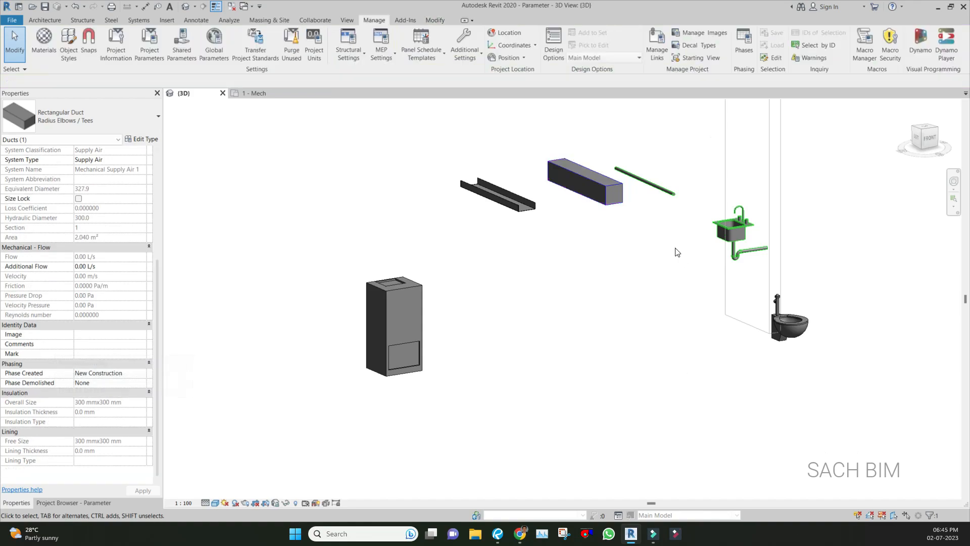
View the instance properties of the cable tray and air handling unit, and return to the Parameter in Revit PDF in Revu.
{"action": "left_click", "coordinate": [512, 202]}
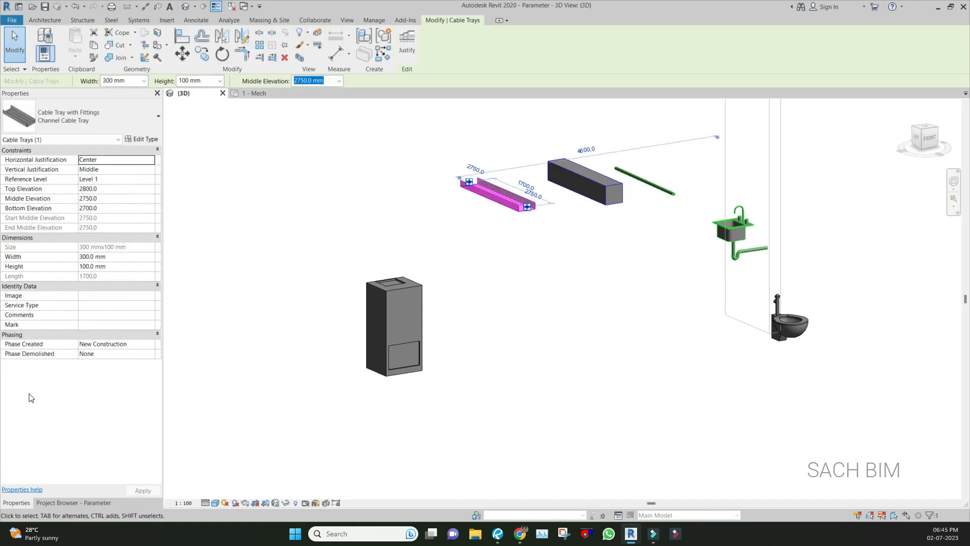
{"action": "left_click", "coordinate": [410, 346]}
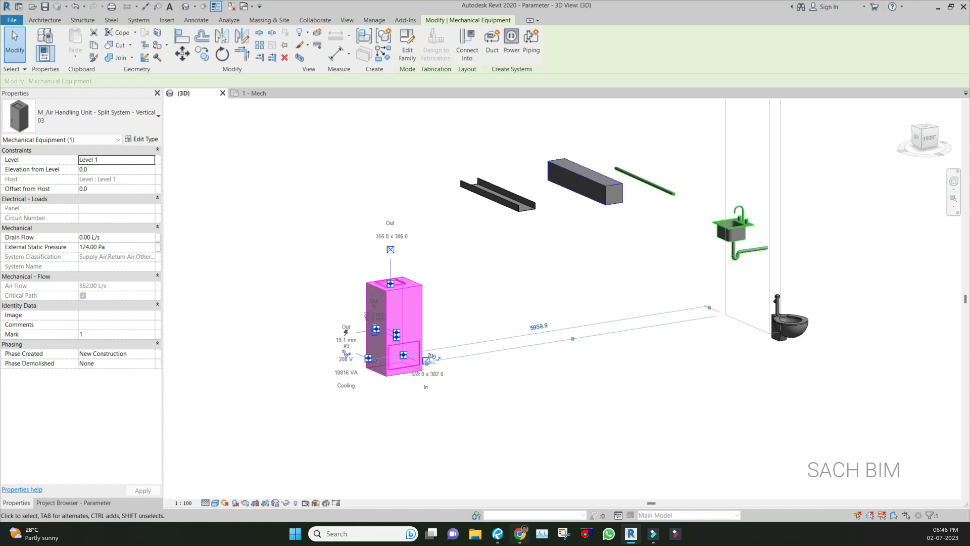
{"action": "left_click", "coordinate": [498, 534]}
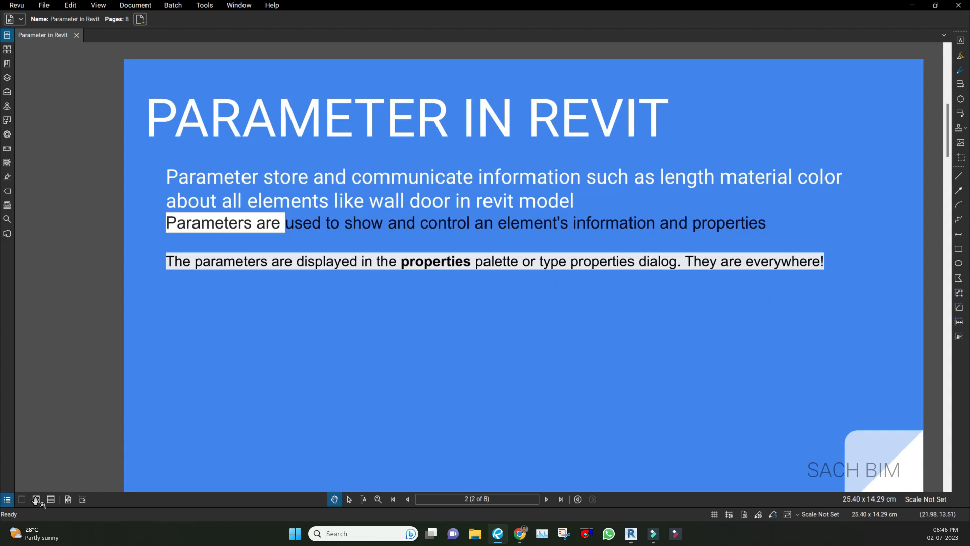
Switch from the PDF back to Revit and review the air handling unit's instance parameters, including its level.
{"action": "left_click", "coordinate": [915, 6]}
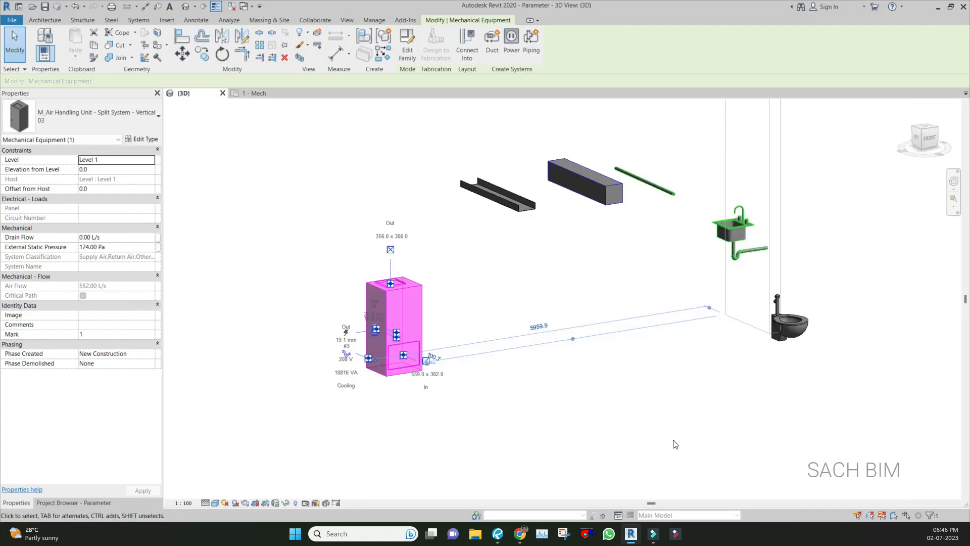
{"action": "left_click", "coordinate": [674, 444]}
{"action": "left_click", "coordinate": [396, 296]}
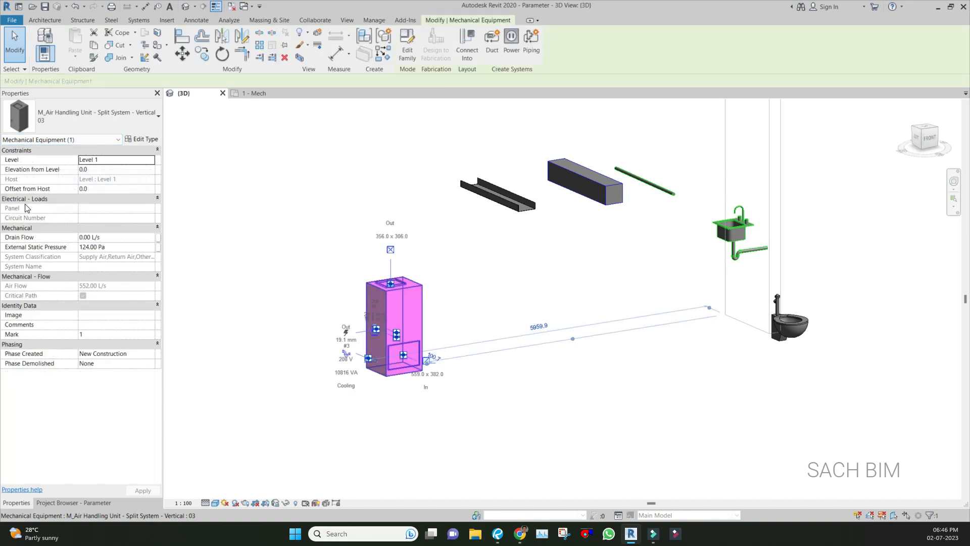
{"action": "left_click", "coordinate": [689, 398]}
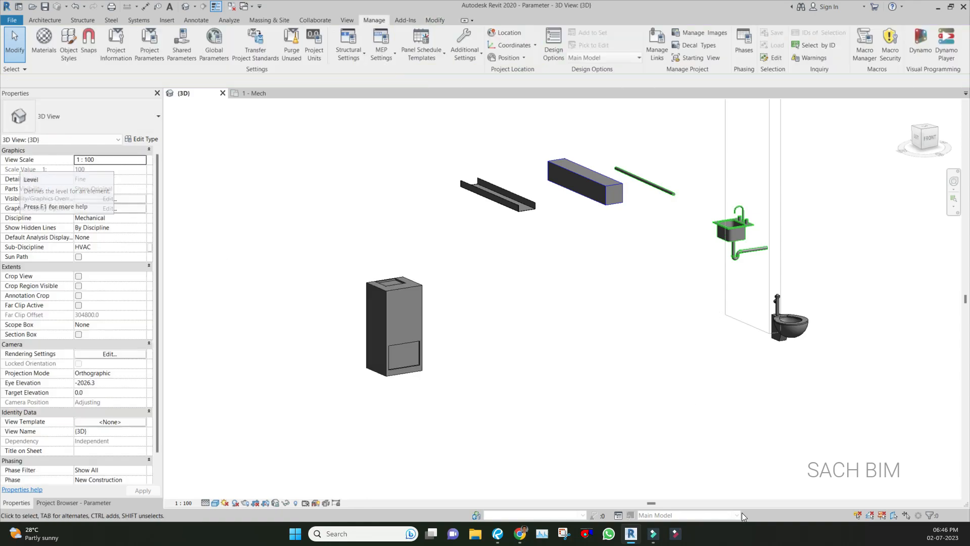
Turn on the Levels annotation category in the 3D view's visibility/graphic overrides.
{"action": "key", "text": "v"}
{"action": "key", "text": "v"}
{"action": "key", "text": "l"}
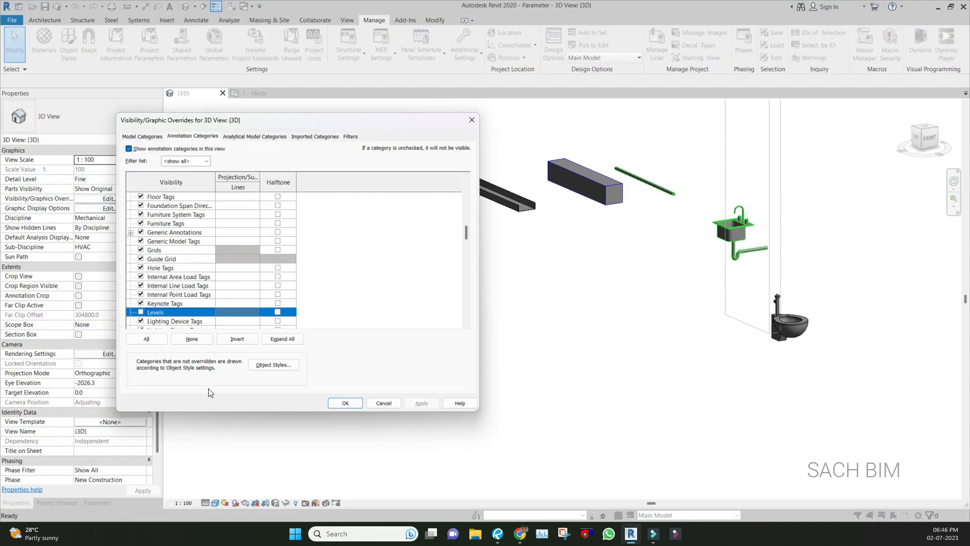
{"action": "key", "text": "space"}
{"action": "key", "text": "Return"}
Compare the air handling unit's position with the Level 1 line and its level constraint, viewed from the front and in 3D.
{"action": "left_click", "coordinate": [412, 356]}
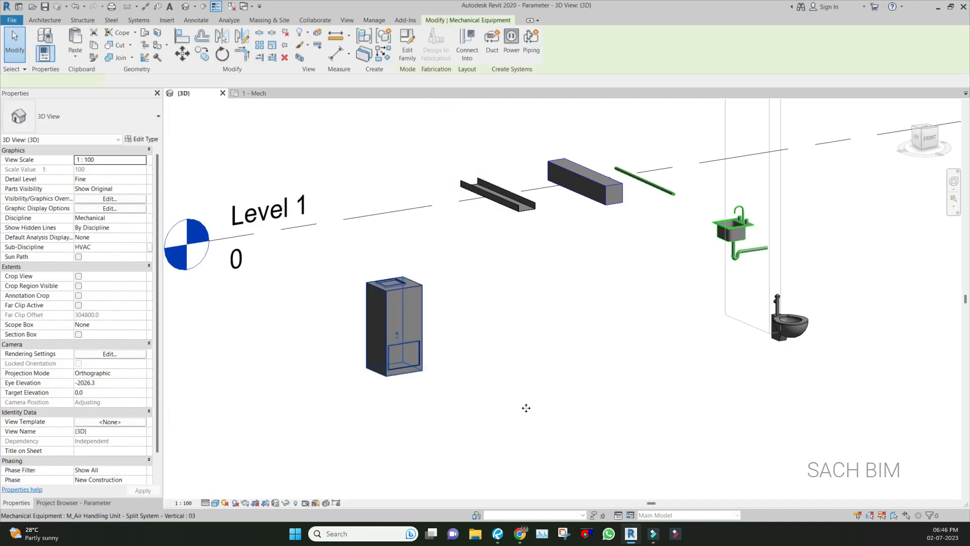
{"action": "middle_click_drag", "start_coordinate": [526, 408], "coordinate": [580, 393], "text": "shift"}
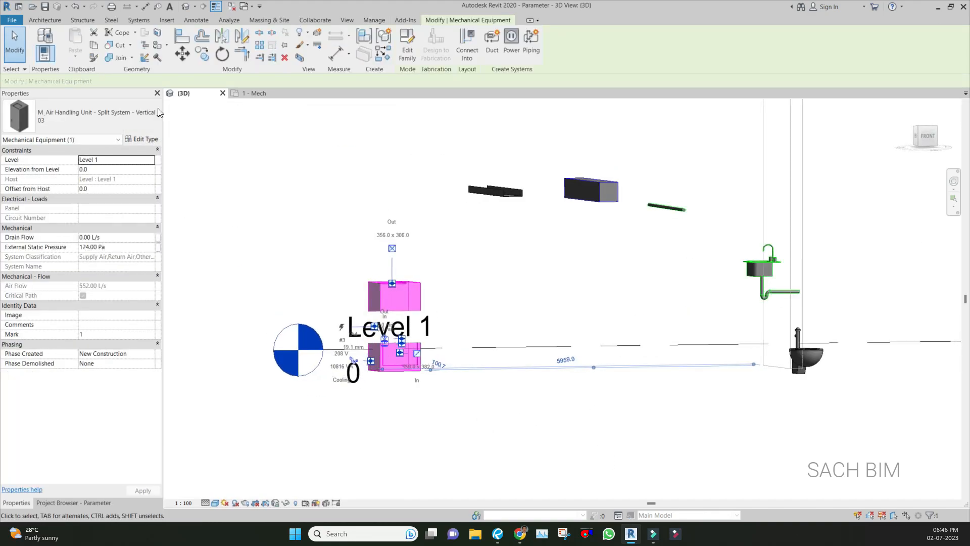
{"action": "left_click", "coordinate": [928, 136]}
{"action": "middle_click_drag", "start_coordinate": [914, 338], "coordinate": [571, 262]}
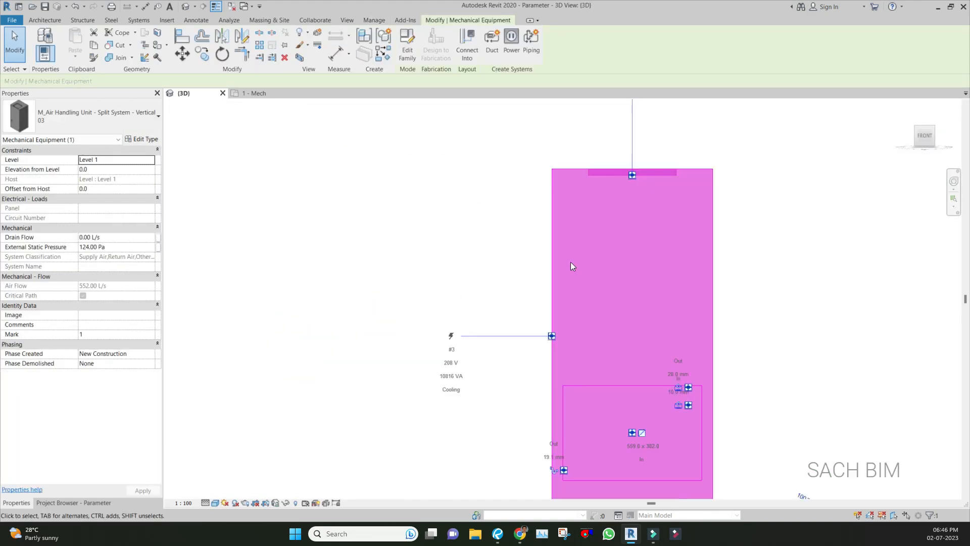
{"action": "scroll", "coordinate": [571, 262], "scroll_direction": "down", "scroll_amount": 3}
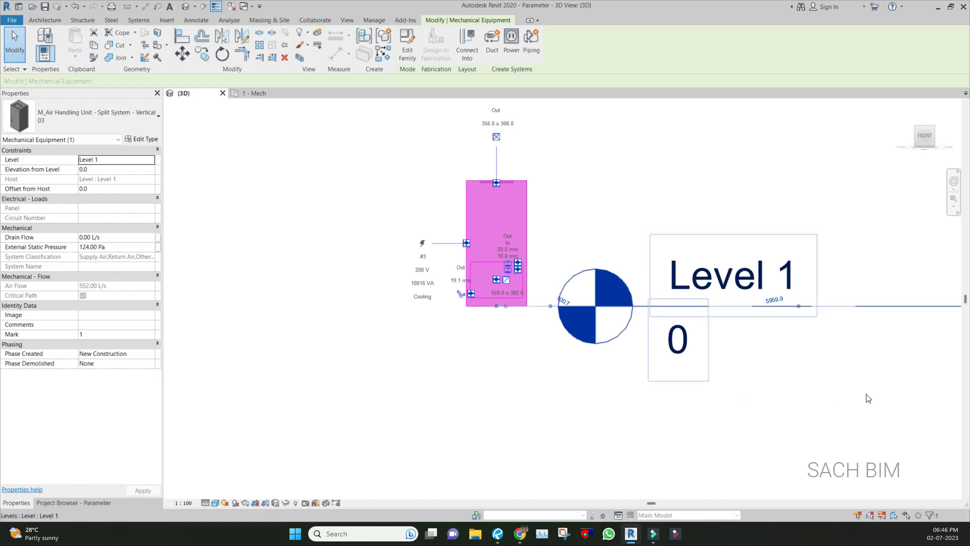
{"action": "middle_click_drag", "start_coordinate": [426, 353], "coordinate": [530, 427], "text": "shift"}
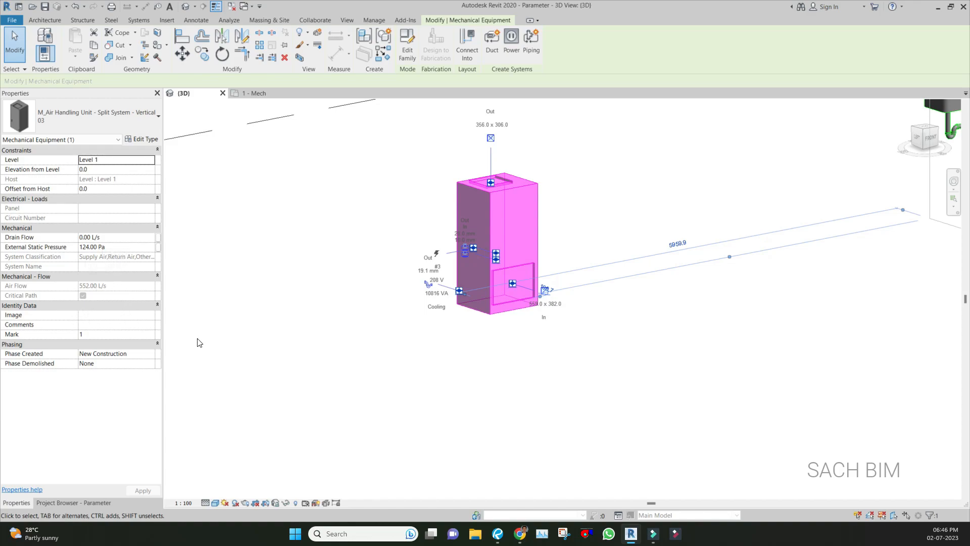
{"action": "scroll", "coordinate": [457, 362], "scroll_direction": "down", "scroll_amount": 2}
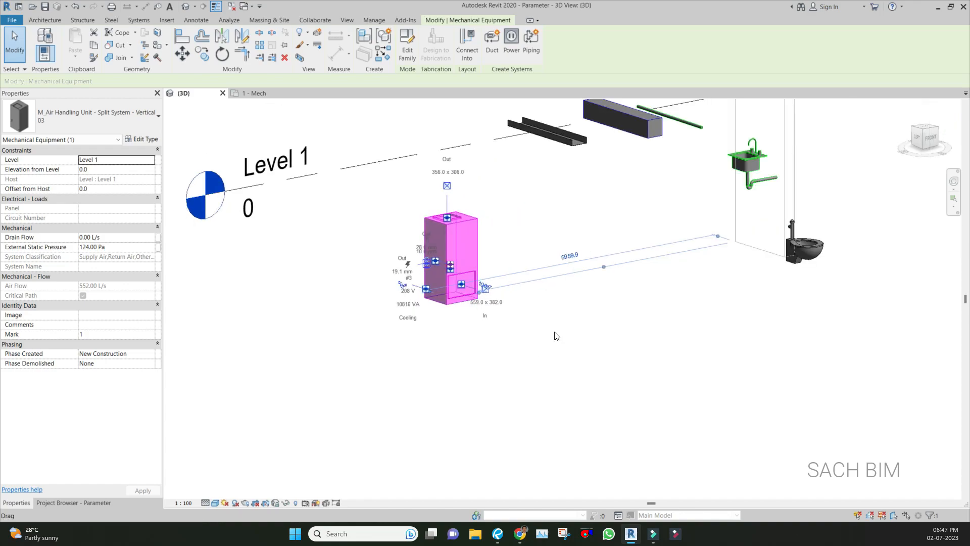
Select the rectangular duct and examine its instance parameters, such as elevations, width and height.
{"action": "left_click", "coordinate": [800, 448]}
{"action": "scroll", "coordinate": [803, 449], "scroll_direction": "down", "scroll_amount": 2}
{"action": "middle_click_drag", "start_coordinate": [802, 448], "coordinate": [632, 476]}
{"action": "left_click", "coordinate": [514, 354]}
{"action": "scroll", "coordinate": [513, 355], "scroll_direction": "up", "scroll_amount": 3}
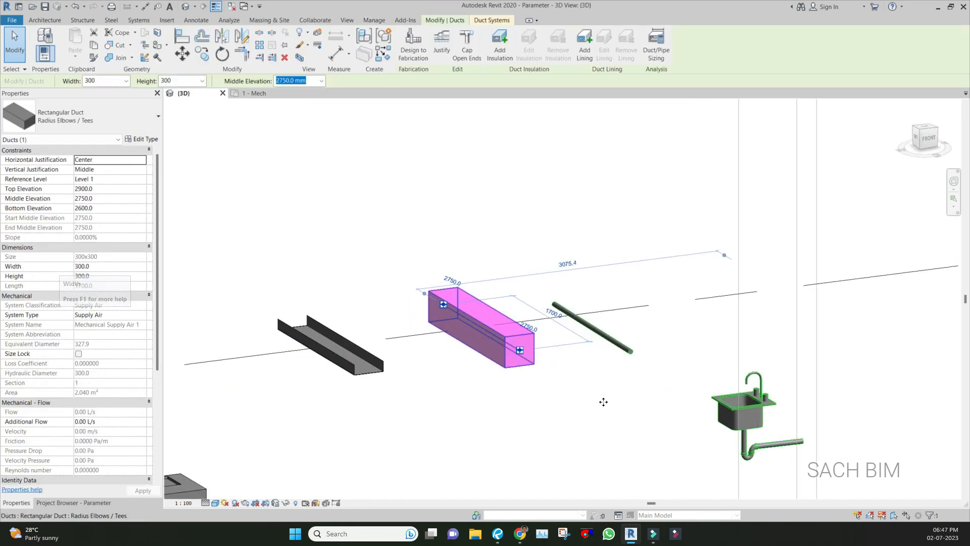
{"action": "scroll", "coordinate": [604, 402], "scroll_direction": "up", "scroll_amount": 2}
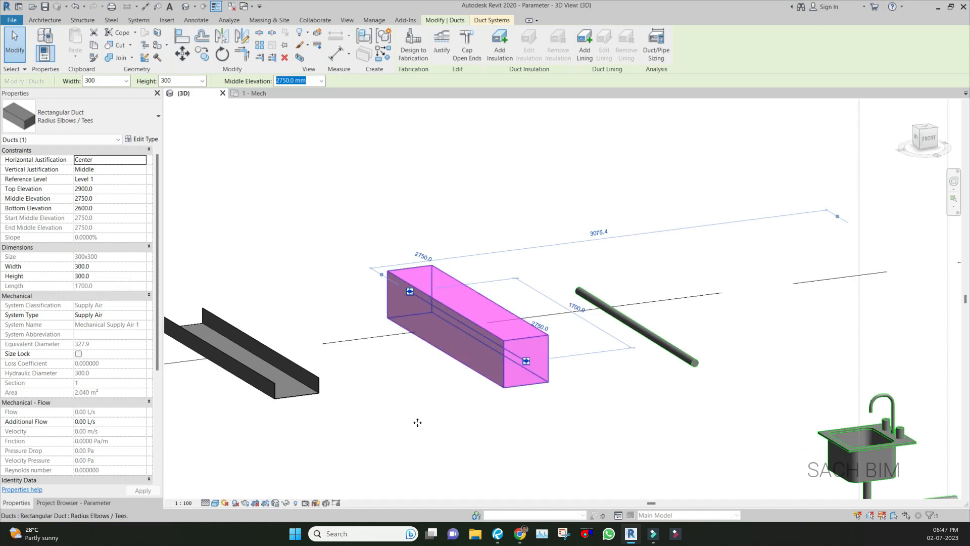
{"action": "left_click", "coordinate": [109, 267]}
{"action": "type", "text": "4"}
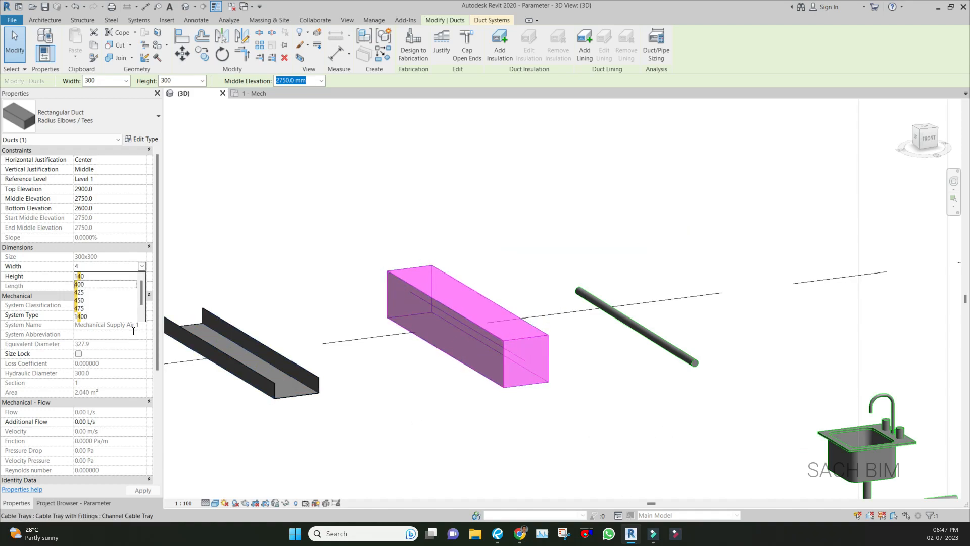
{"action": "type", "text": "00"}
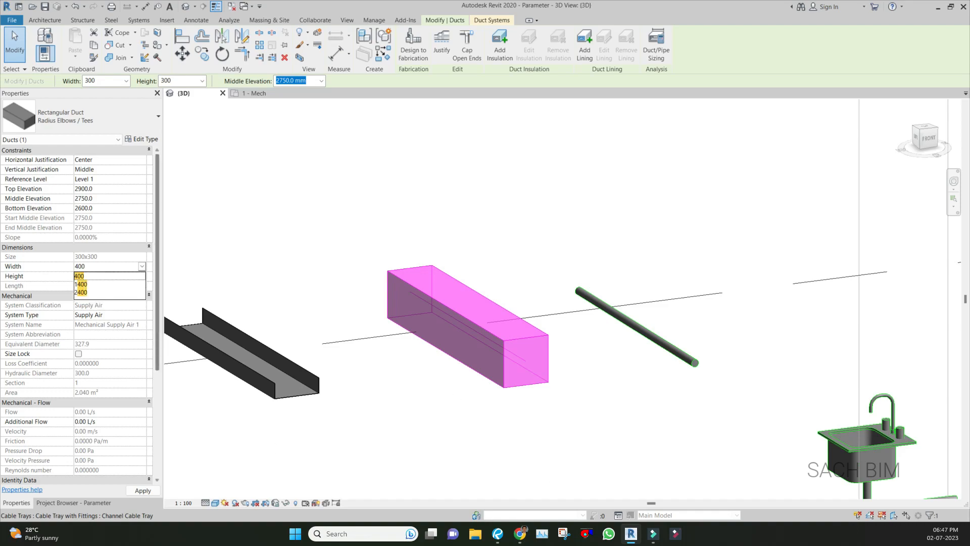
{"action": "key", "text": "Escape"}
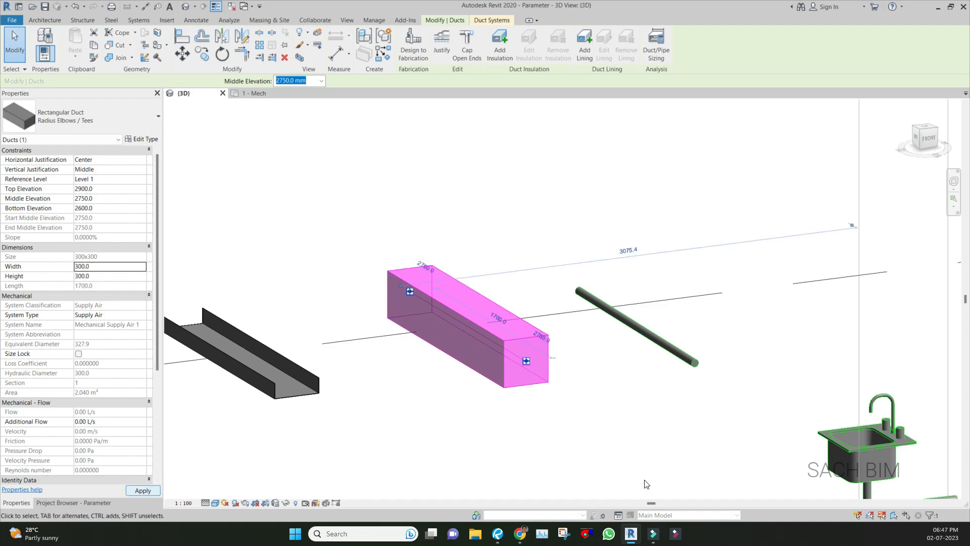
Set the rectangular duct's width to 400 mm.
{"action": "left_click", "coordinate": [127, 339]}
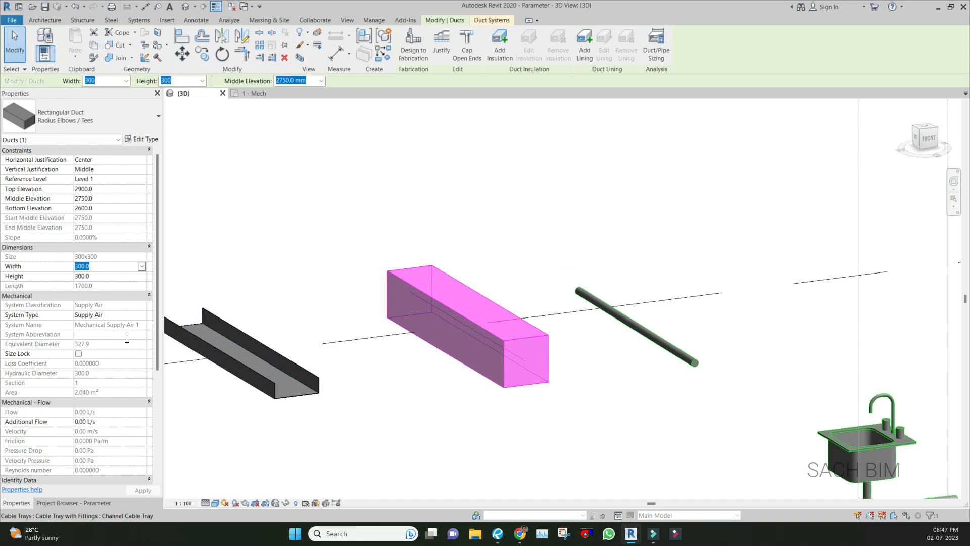
{"action": "type", "text": "400"}
{"action": "key", "text": "Return"}
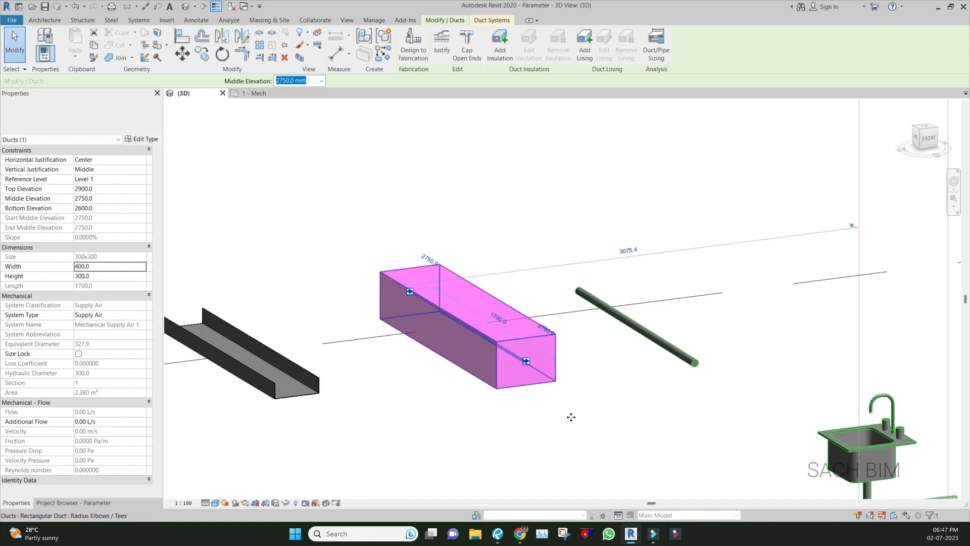
Change the rectangular duct's width to 1000 mm and reselect the duct to check its parameters.
{"action": "left_click", "coordinate": [144, 333]}
{"action": "type", "text": "1"}
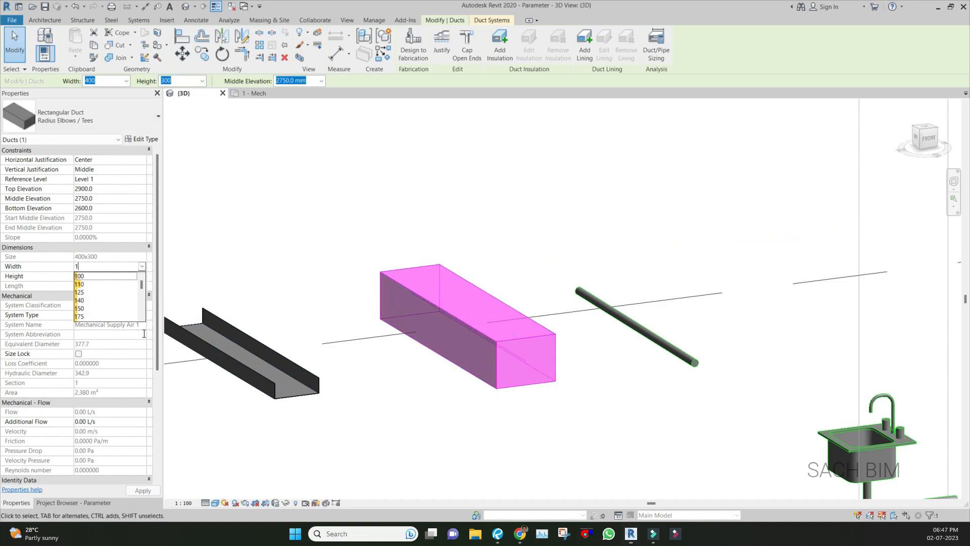
{"action": "type", "text": "000"}
{"action": "left_click", "coordinate": [146, 489]}
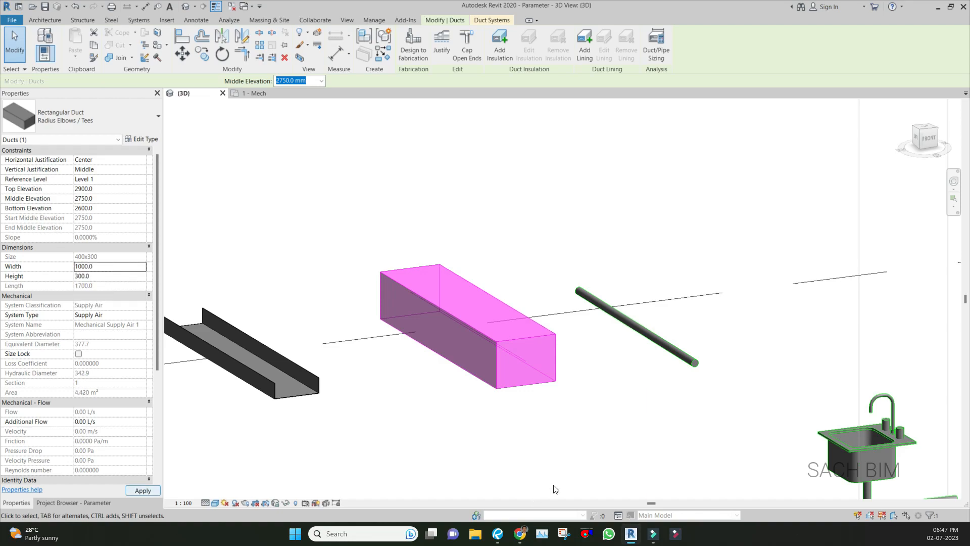
{"action": "left_click", "coordinate": [688, 473]}
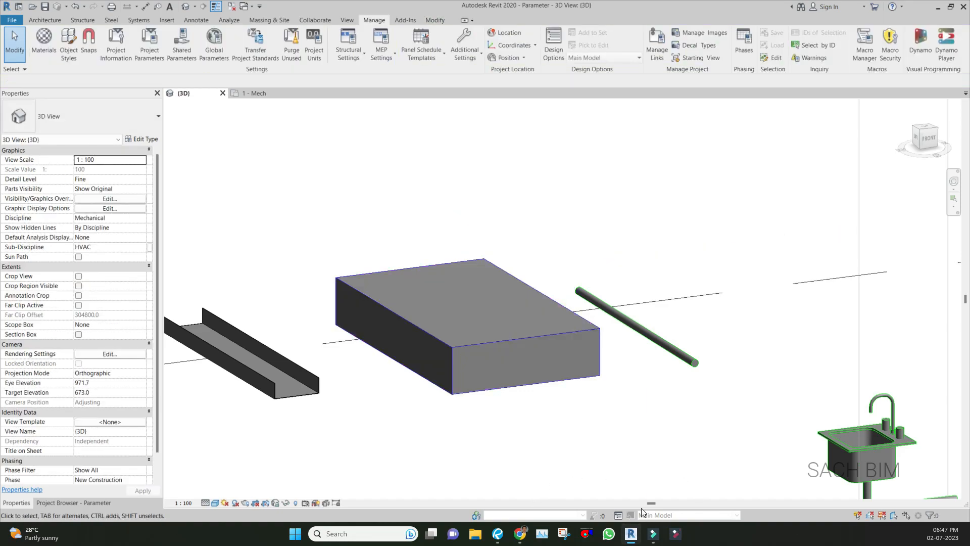
{"action": "left_click_drag", "start_coordinate": [629, 479], "coordinate": [629, 479]}
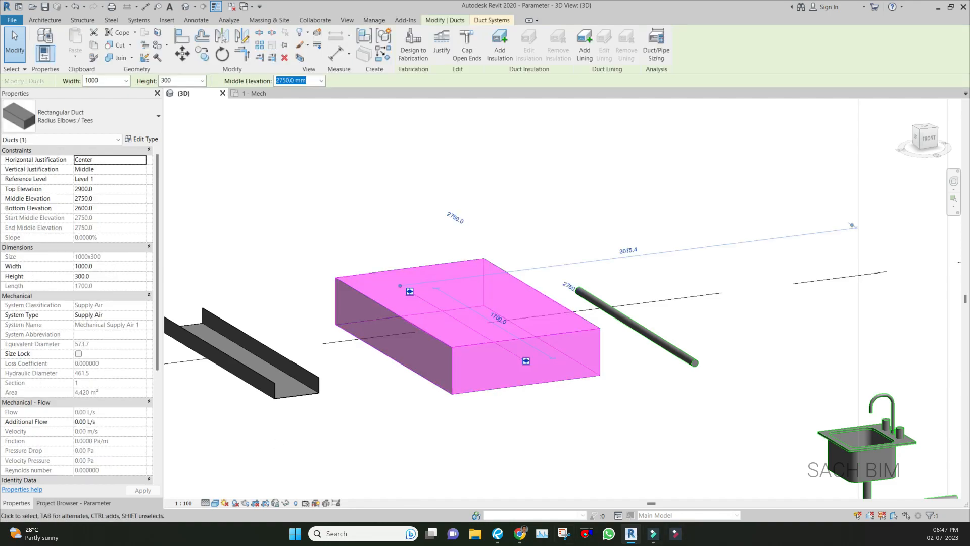
Switch to the Parameter in Revit PDF in Revu and read from the types of parameter to the System parameter page.
{"action": "left_click", "coordinate": [498, 534]}
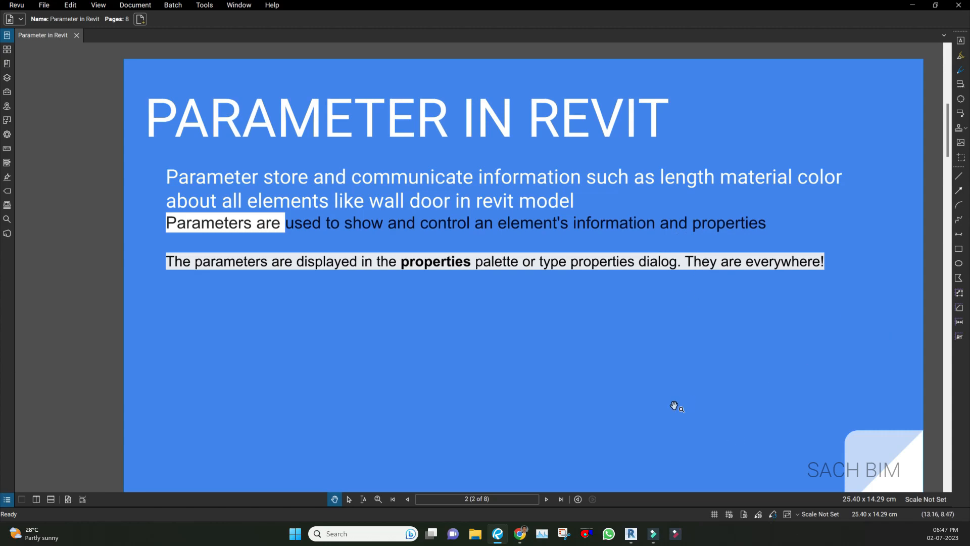
{"action": "scroll", "coordinate": [396, 401], "scroll_direction": "down", "scroll_amount": 1}
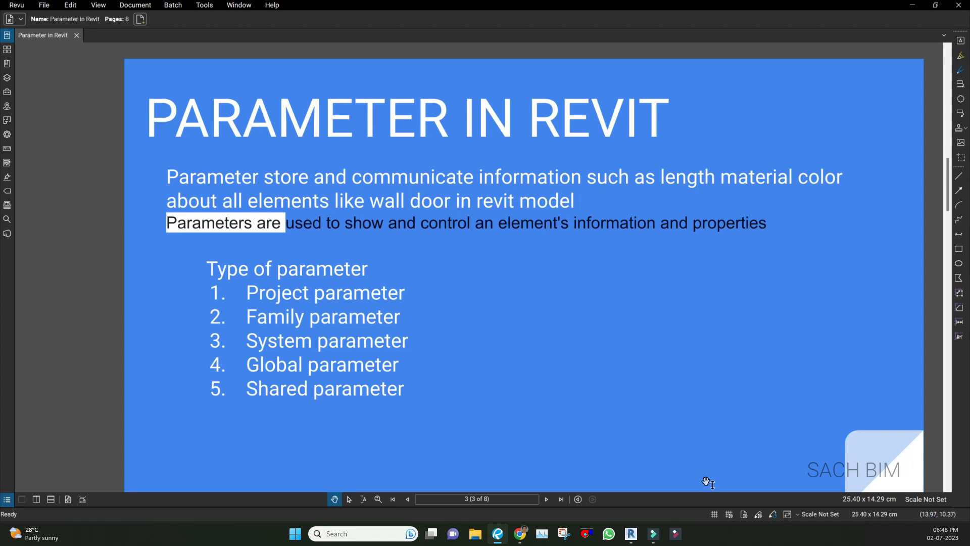
{"action": "scroll", "coordinate": [708, 482], "scroll_direction": "down", "scroll_amount": 3}
{"action": "scroll", "coordinate": [707, 482], "scroll_direction": "down", "scroll_amount": 3}
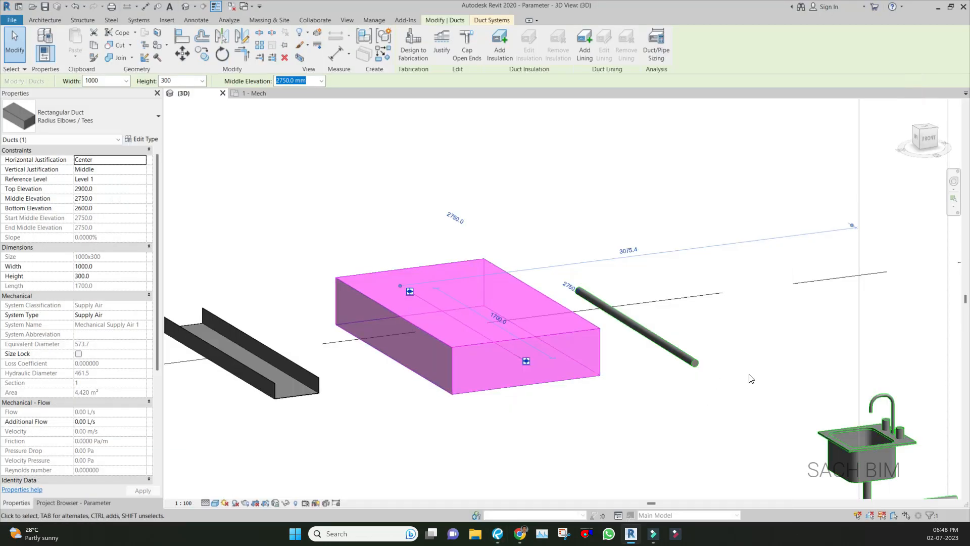
Back in Revit, compare the cable tray's built-in instance parameters with the rectangular duct's, down to its insulation and lining.
{"action": "left_click", "coordinate": [774, 305]}
{"action": "scroll", "coordinate": [775, 305], "scroll_direction": "down", "scroll_amount": 5}
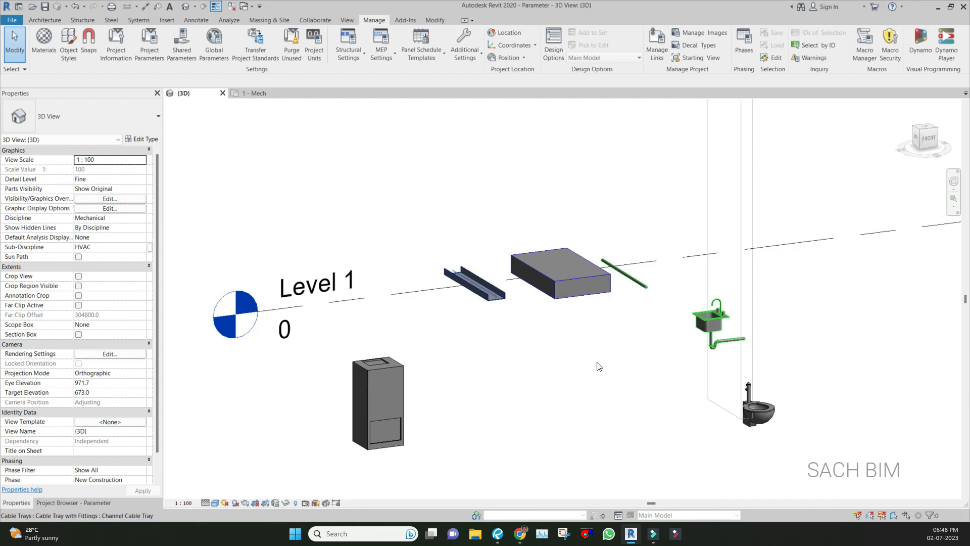
{"action": "left_click", "coordinate": [474, 283]}
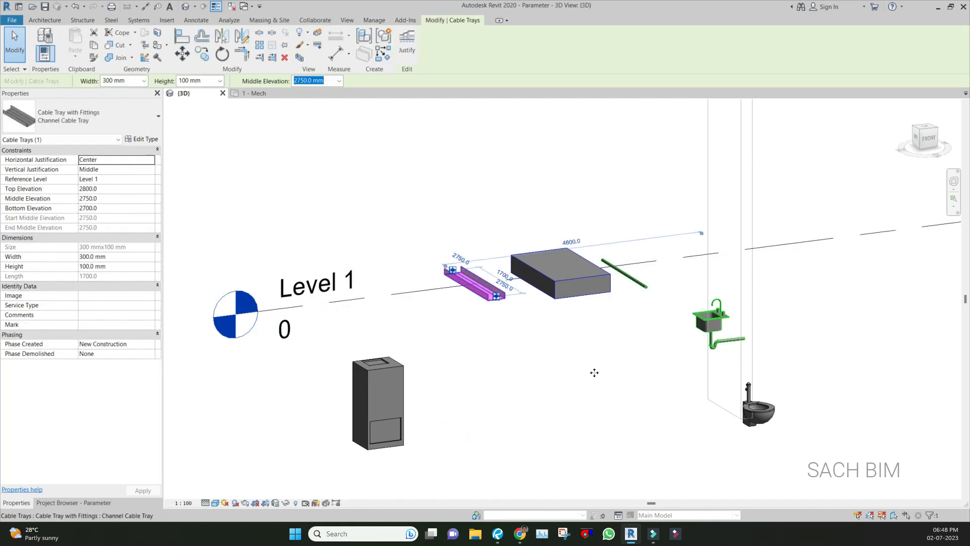
{"action": "left_click", "coordinate": [644, 379]}
{"action": "left_click", "coordinate": [576, 283]}
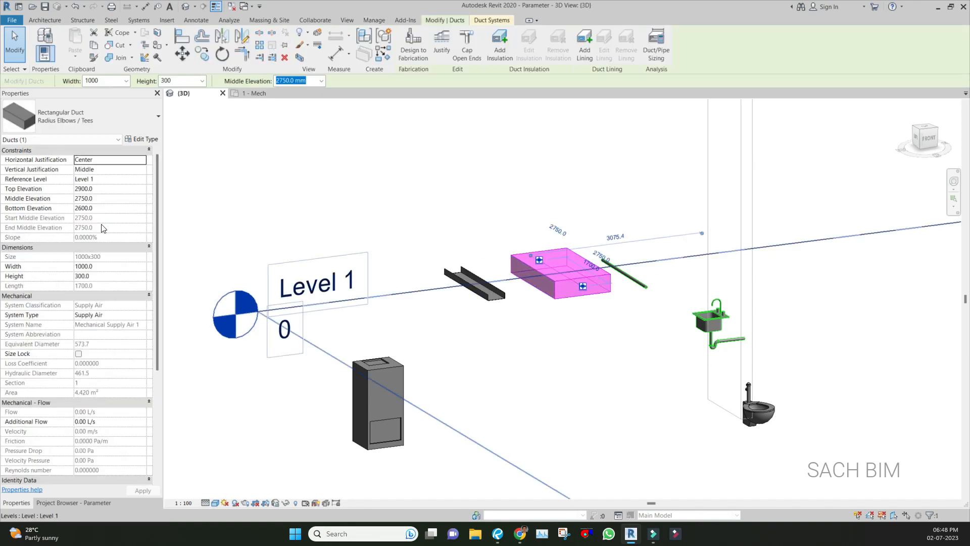
{"action": "scroll", "coordinate": [102, 217], "scroll_direction": "down", "scroll_amount": 1}
{"action": "scroll", "coordinate": [102, 217], "scroll_direction": "down", "scroll_amount": 5}
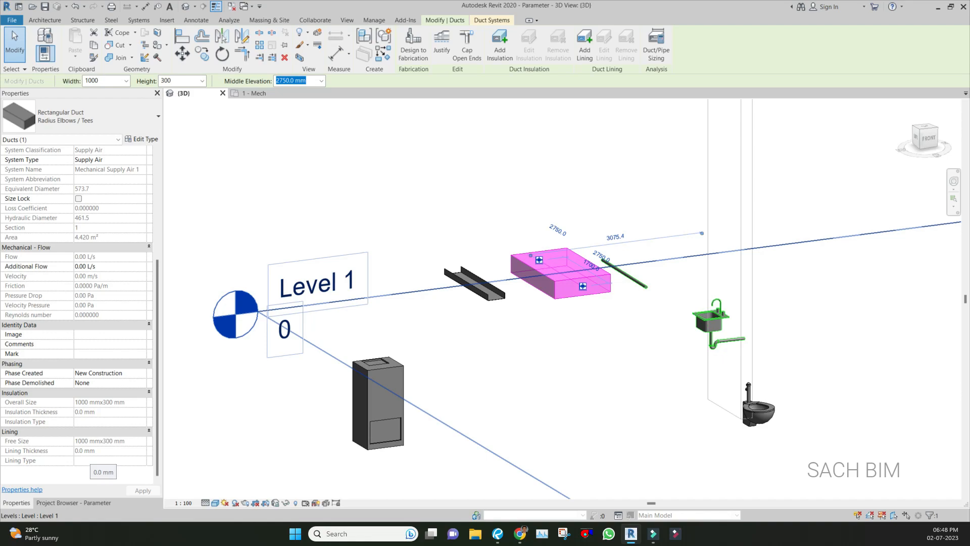
{"action": "key", "text": "Escape"}
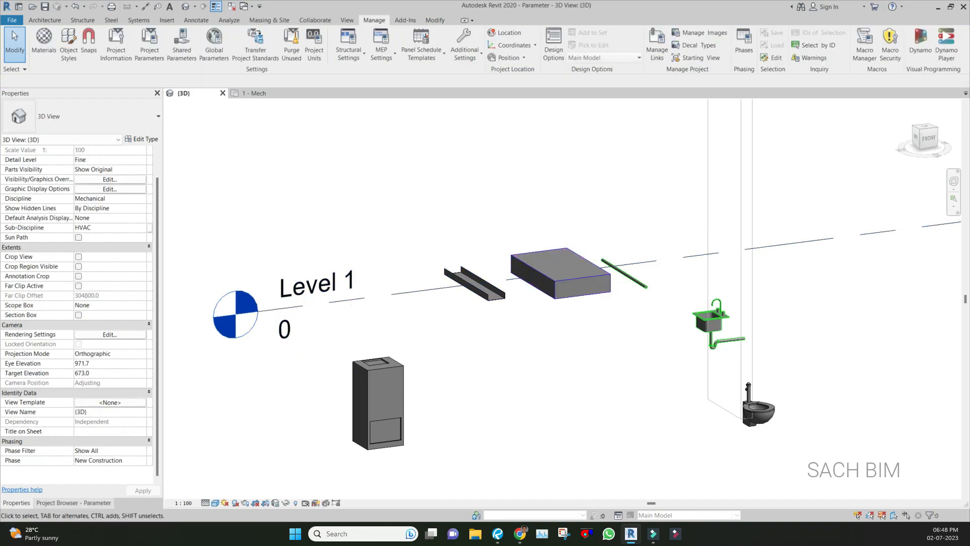
View the category list for a new schedule, cancel without creating one, and return to the PDF in Revu.
{"action": "left_click", "coordinate": [73, 503]}
{"action": "scroll", "coordinate": [108, 422], "scroll_direction": "down", "scroll_amount": 3}
{"action": "right_click", "coordinate": [57, 449]}
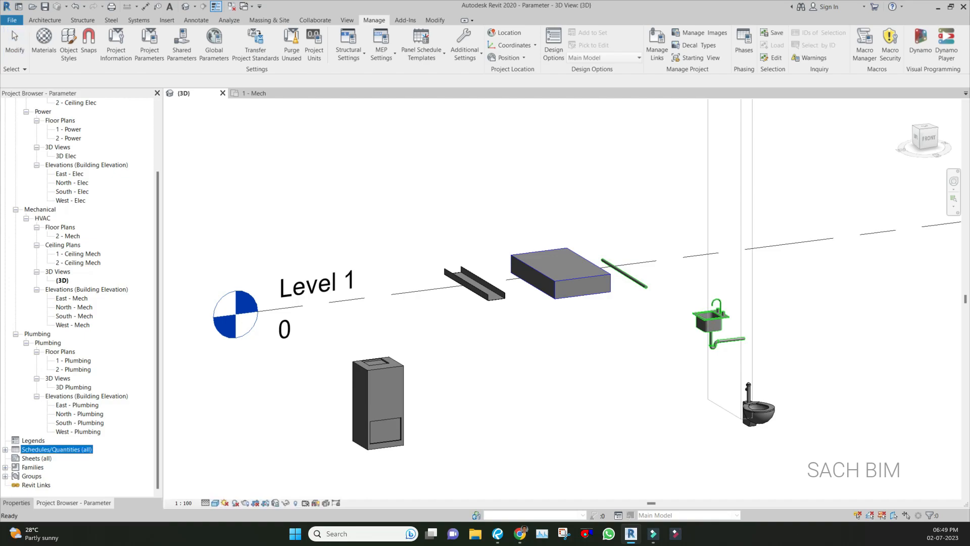
{"action": "left_click", "coordinate": [109, 332]}
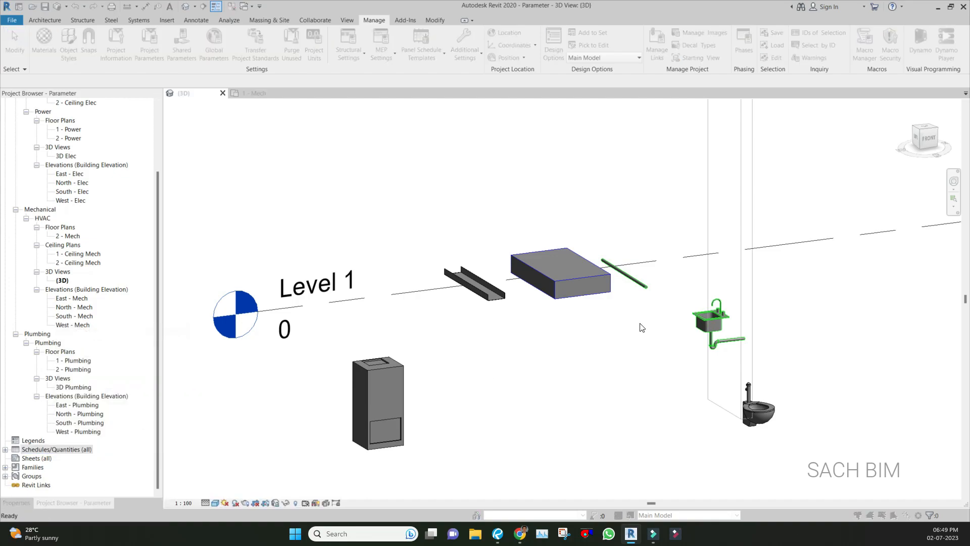
{"action": "left_click_drag", "start_coordinate": [652, 201], "coordinate": [435, 186]}
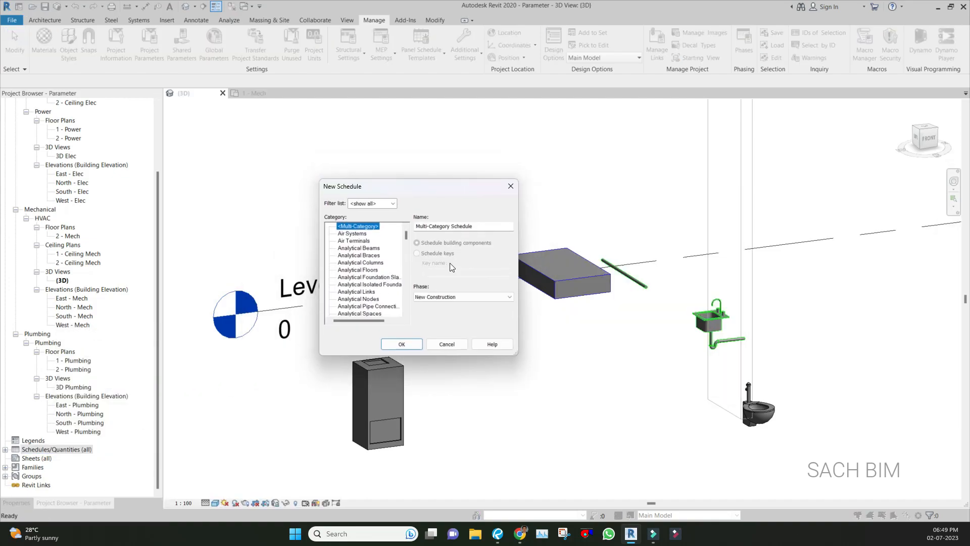
{"action": "left_click", "coordinate": [446, 344]}
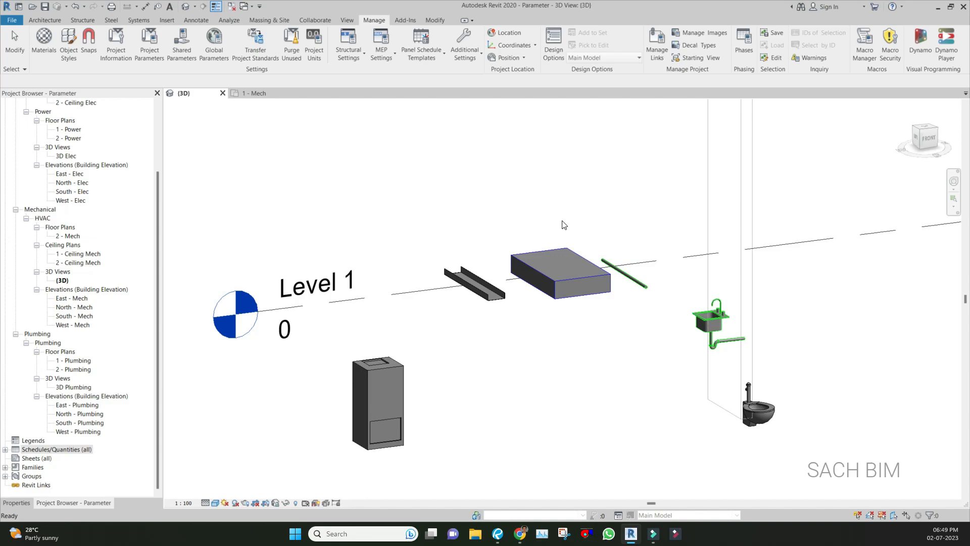
{"action": "left_click", "coordinate": [498, 534]}
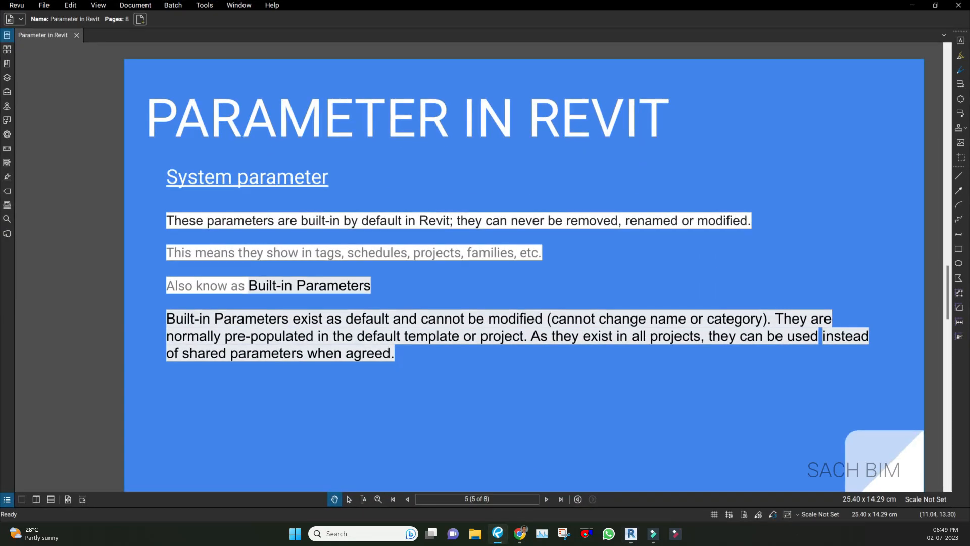